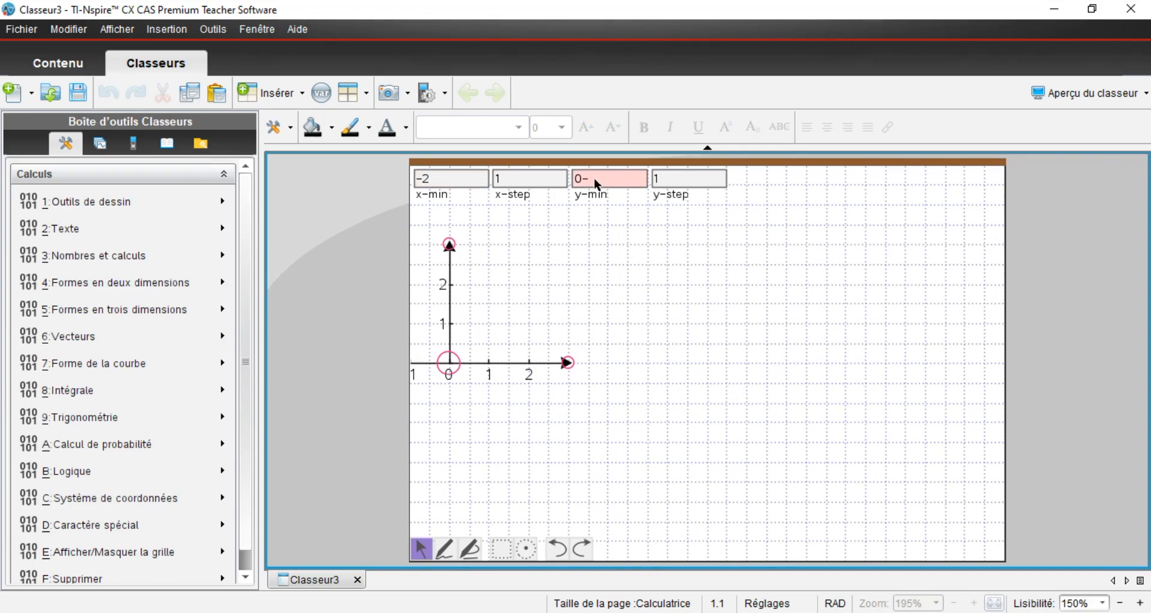
# Step: Complete the coordinate system with y-min 0-3, shifted right so x starts at -2 on the page, and the x-axis extended to 4
pyautogui.write('3')
pyautogui.moveTo(450, 360); pyautogui.dragTo(545, 355)
pyautogui.moveTo(664, 363); pyautogui.dragTo(690, 369)
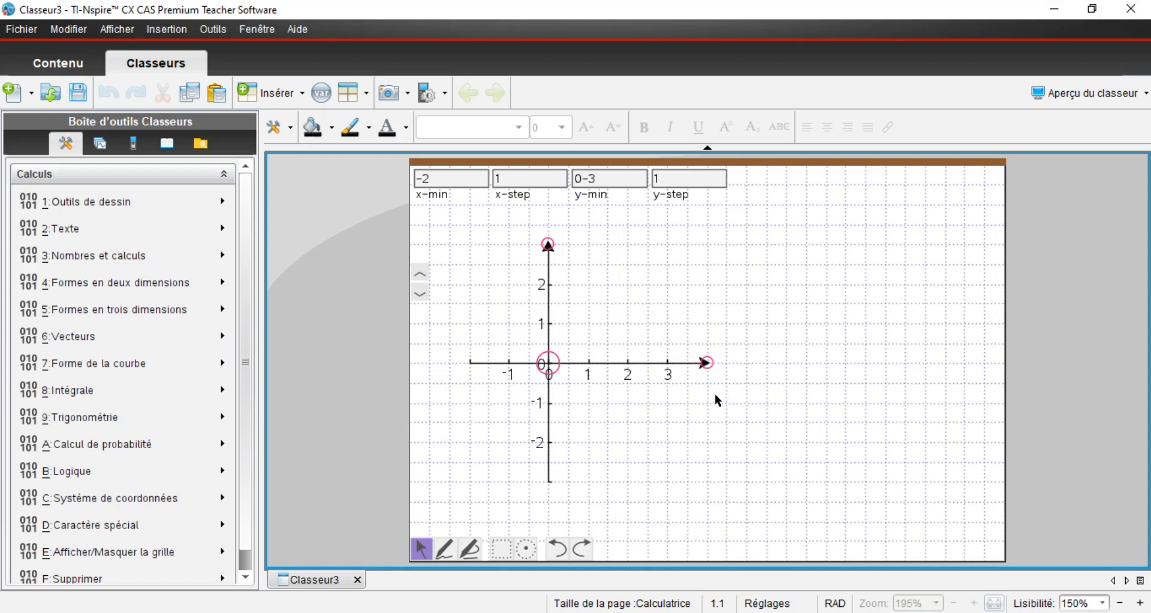
pyautogui.click(662, 433)
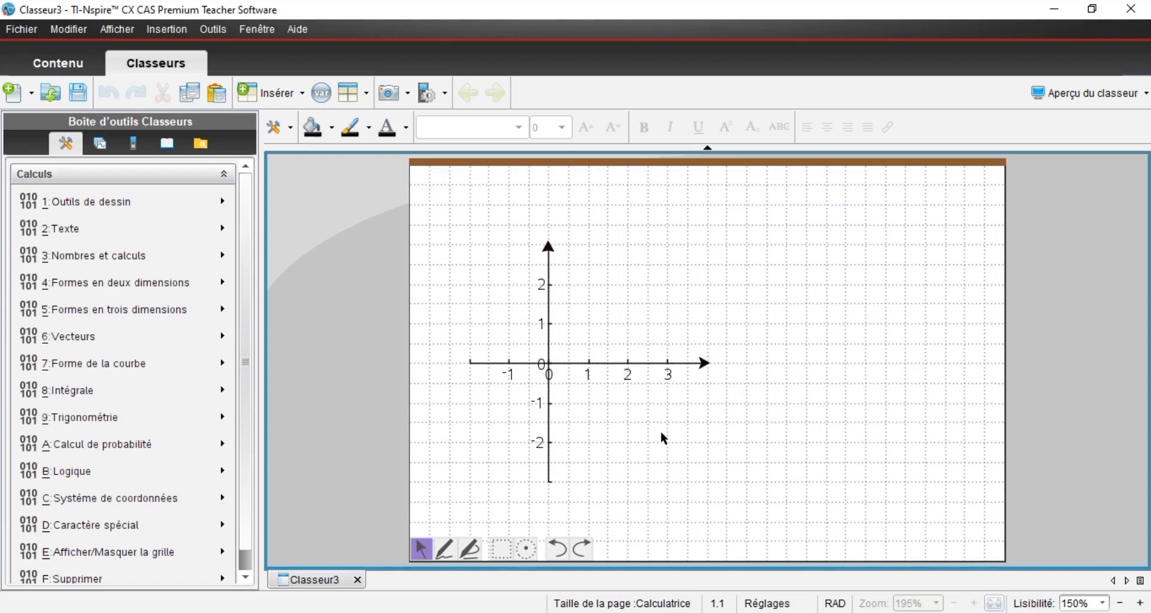
# Step: Add the text label x beside the arrowhead of the horizontal axis
pyautogui.doubleClick(661, 432)
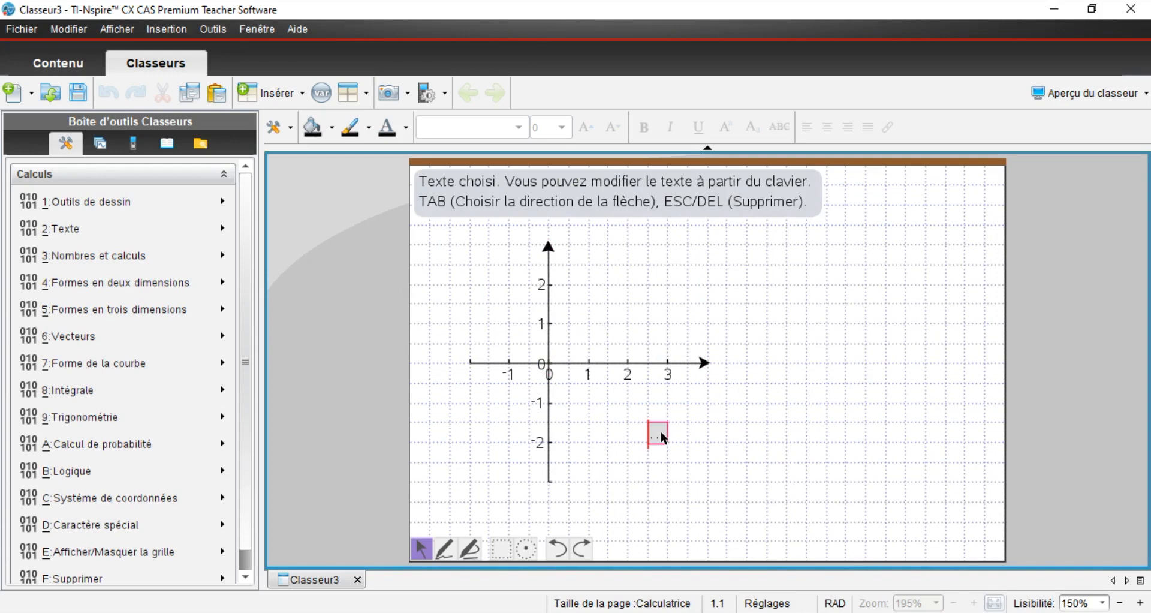
pyautogui.moveTo(660, 432); pyautogui.dragTo(723, 373)
pyautogui.click(678, 292)
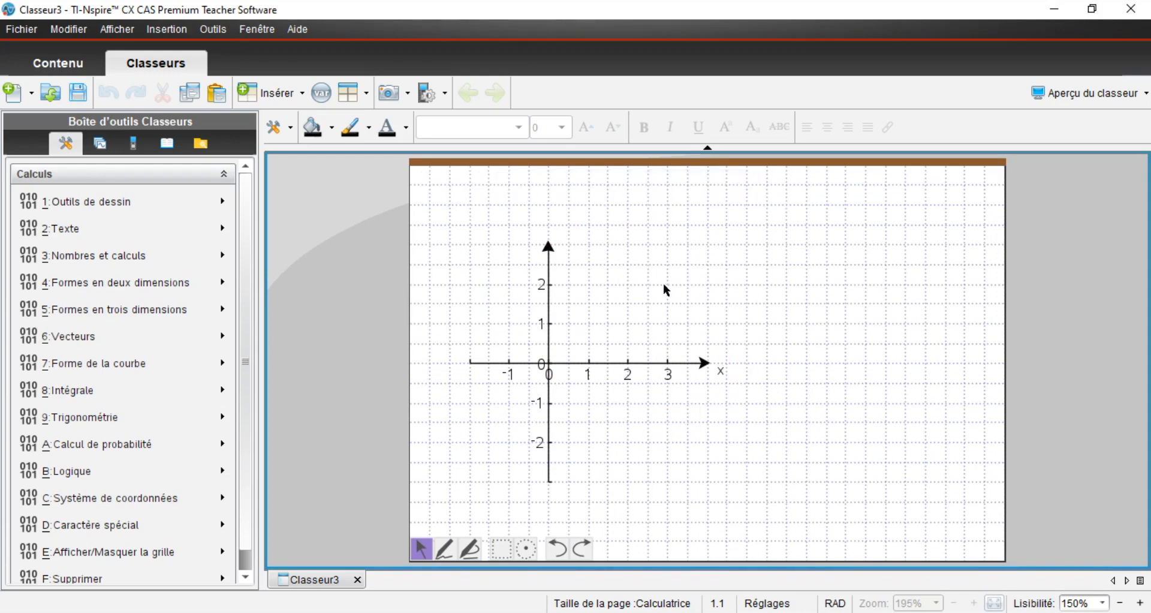
# Step: Format the x label in dark blue with text size 12
pyautogui.click(722, 376)
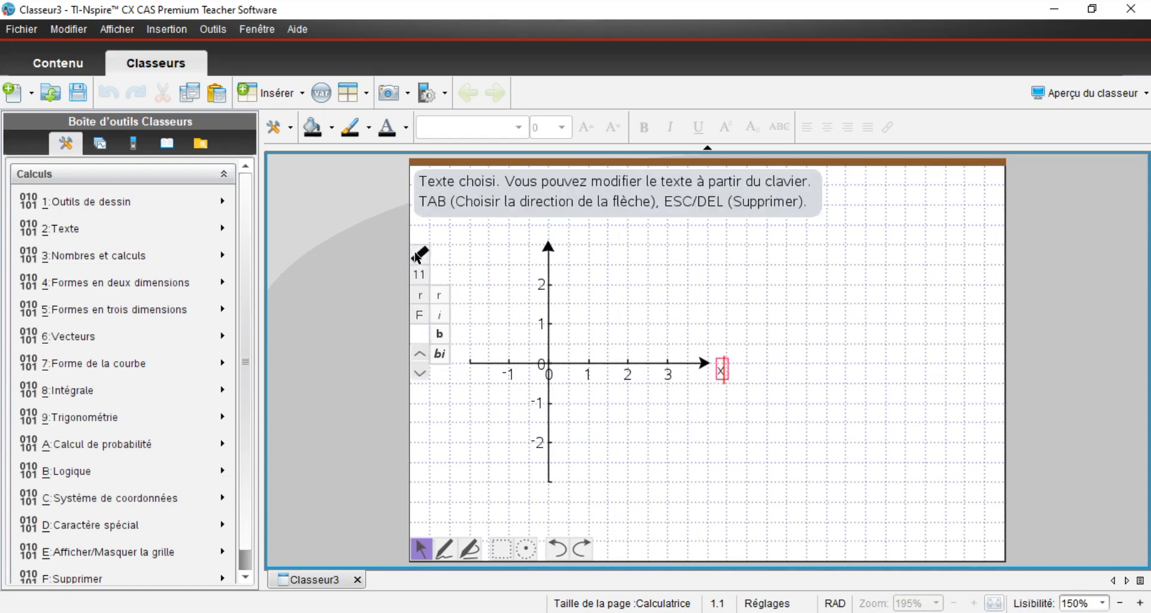
pyautogui.moveTo(422, 260)
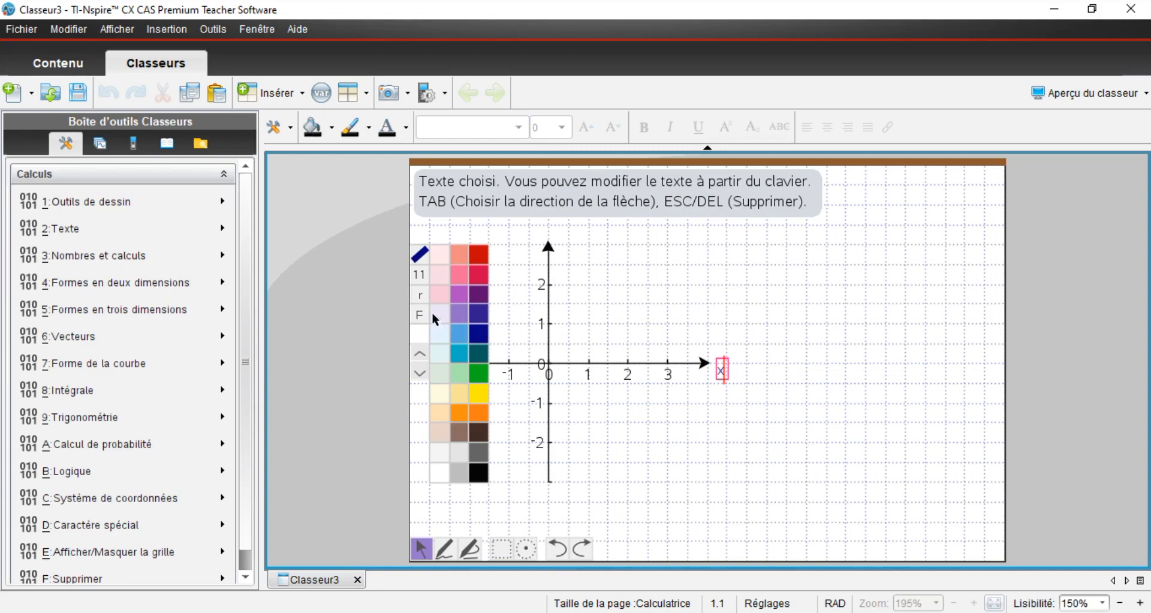
pyautogui.moveTo(417, 278)
pyautogui.click(440, 332)
pyautogui.click(625, 317)
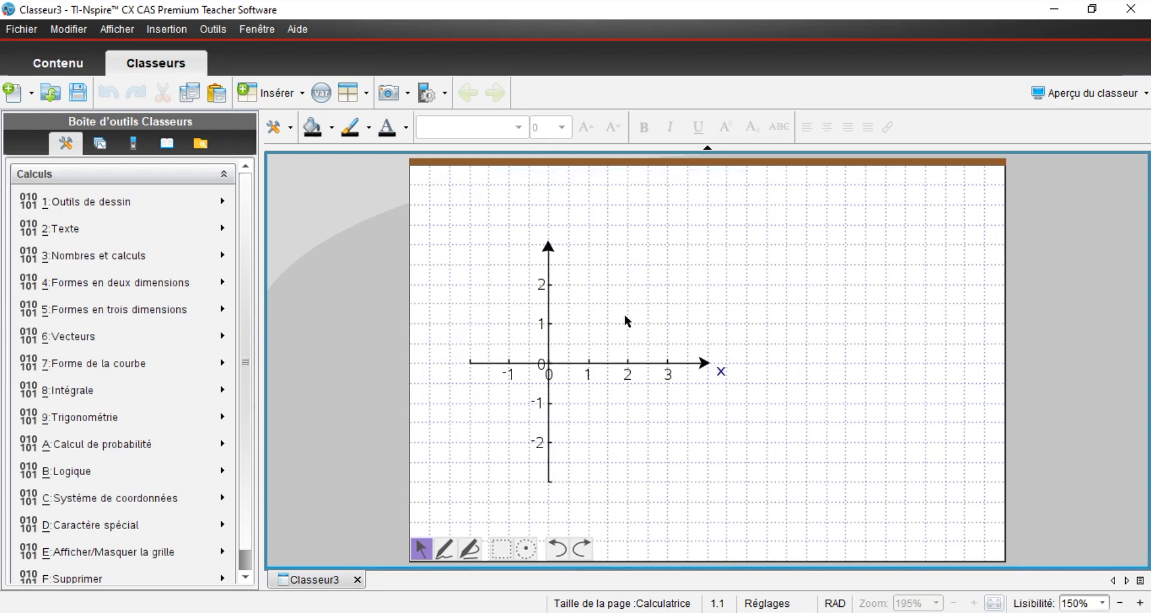
# Step: Add the text label y and place it just right of the vertical axis arrowhead
pyautogui.click(567, 231)
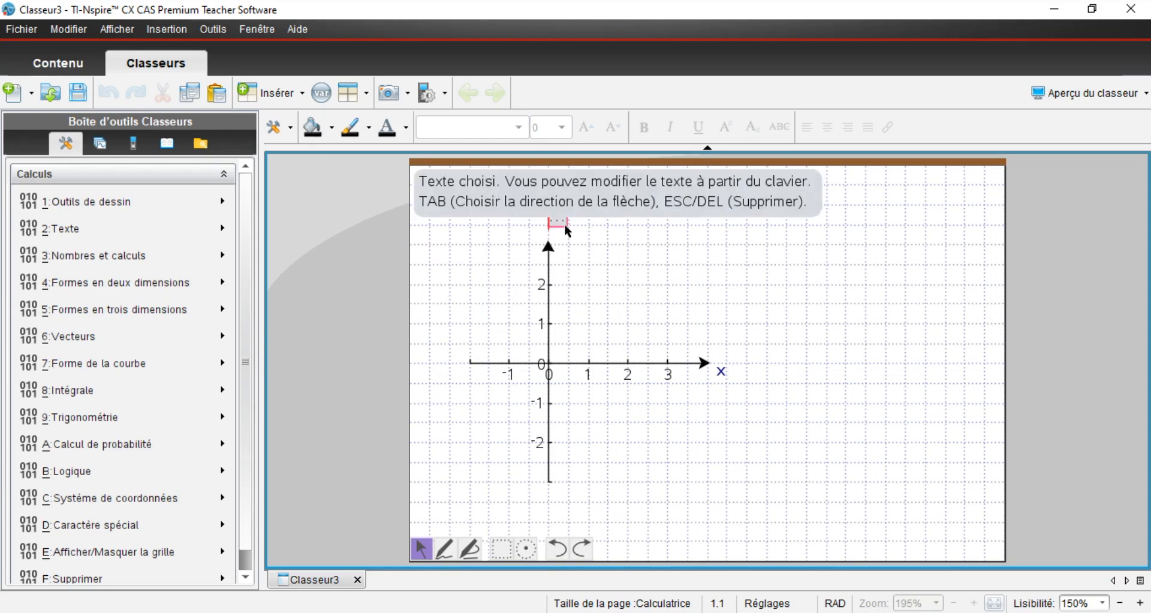
pyautogui.write('y')
pyautogui.click(573, 253)
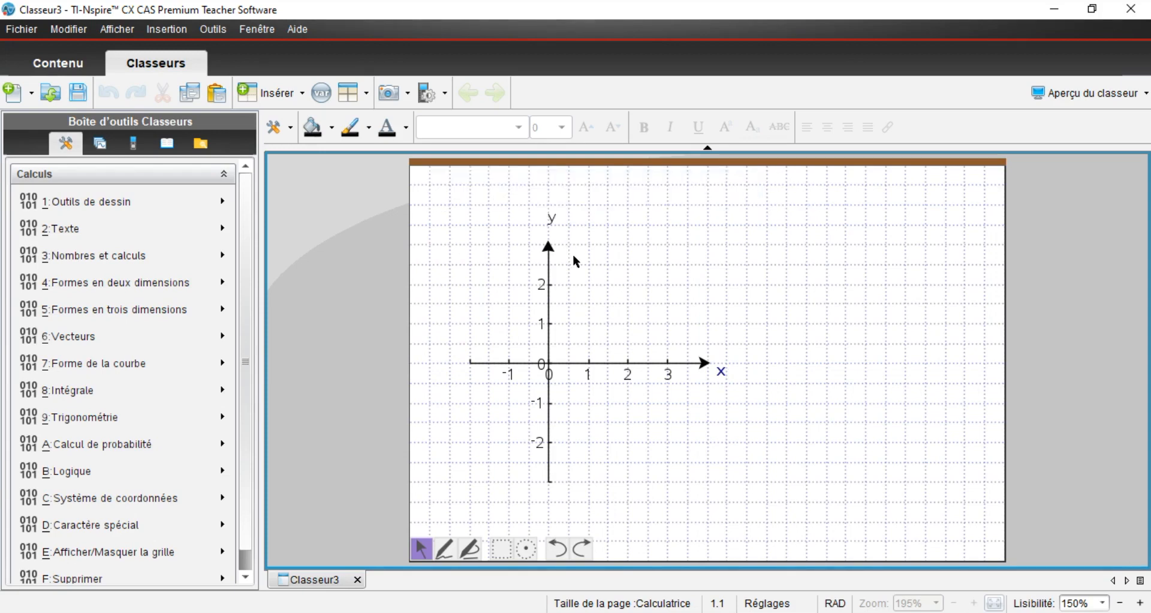
pyautogui.click(552, 225)
pyautogui.moveTo(551, 224); pyautogui.dragTo(567, 247)
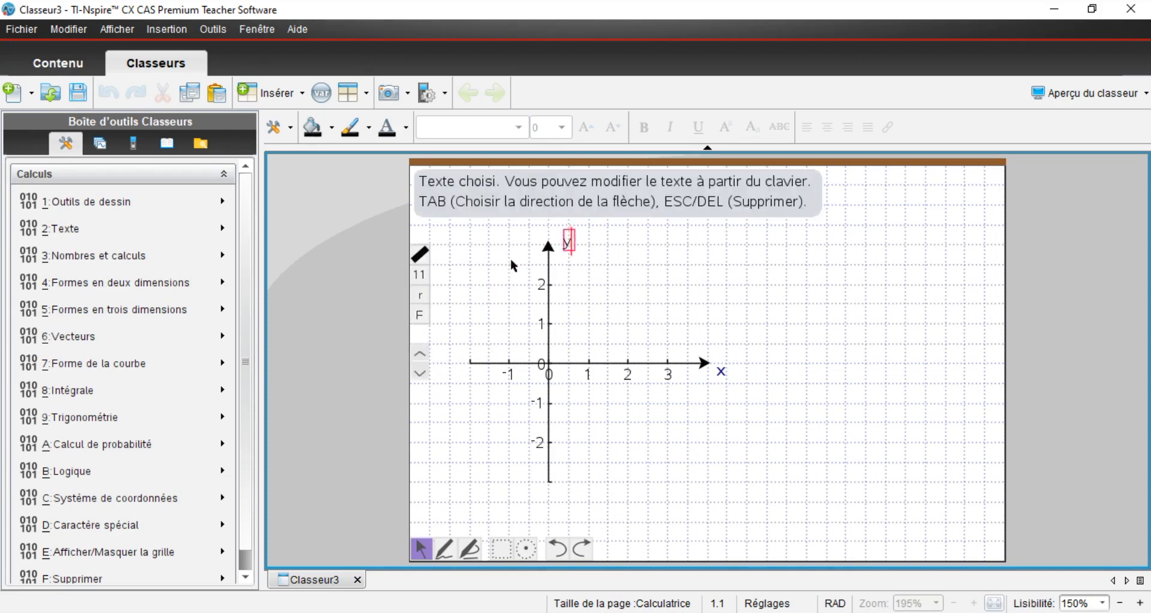
# Step: Format the y label in red with text size 12
pyautogui.click(418, 256)
pyautogui.click(478, 256)
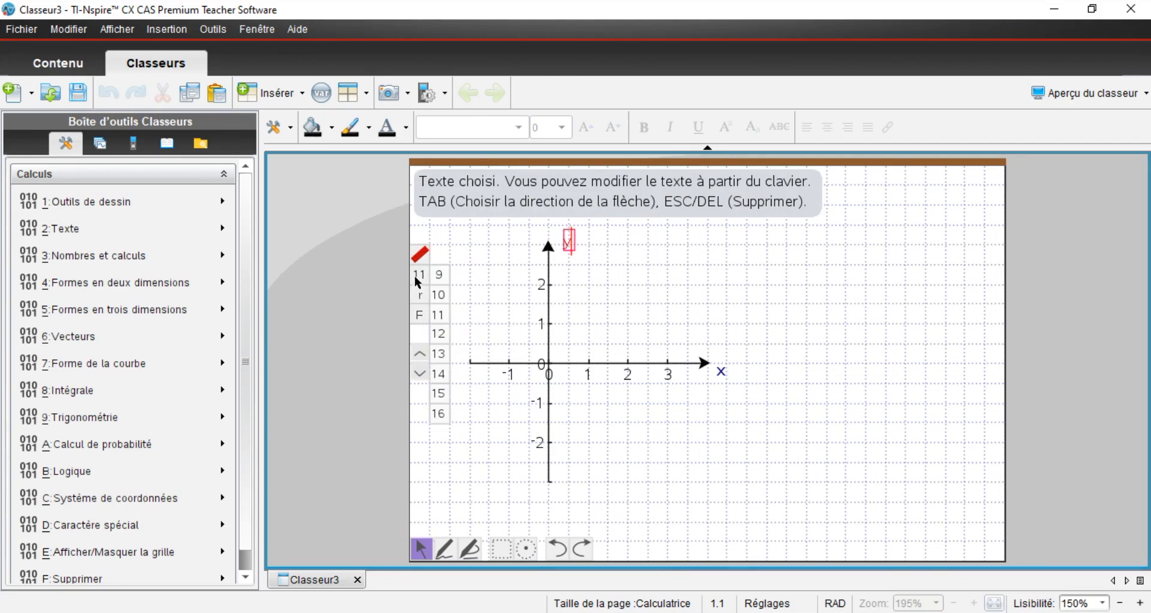
pyautogui.moveTo(419, 280)
pyautogui.click(444, 333)
pyautogui.click(485, 315)
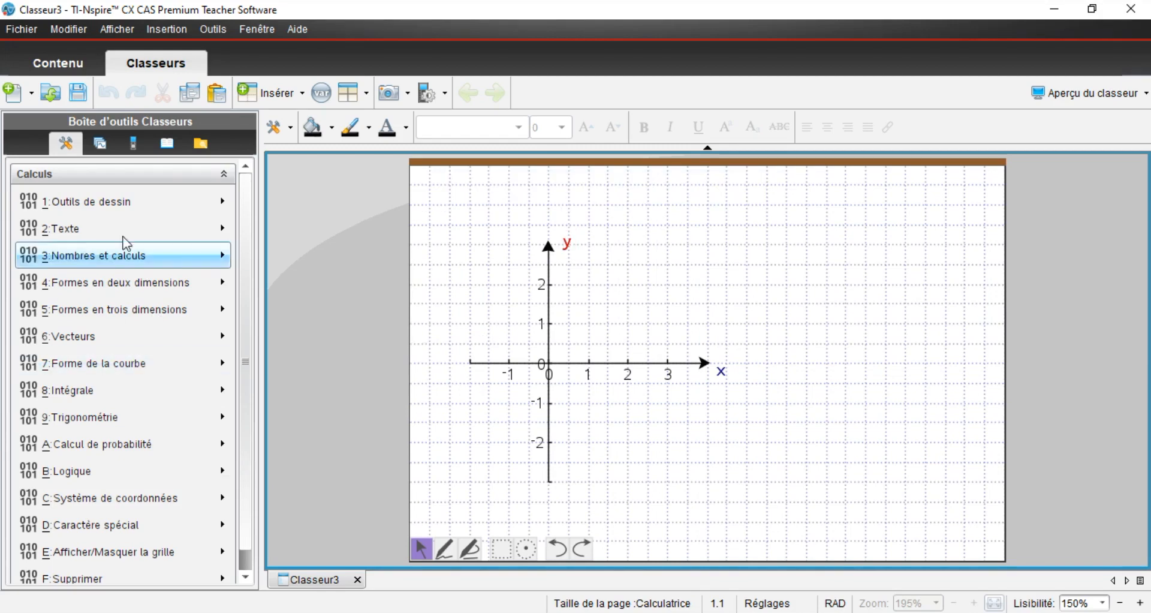
# Step: Insert a parabola, move it onto the y-axis and colour it red
pyautogui.click(138, 204)
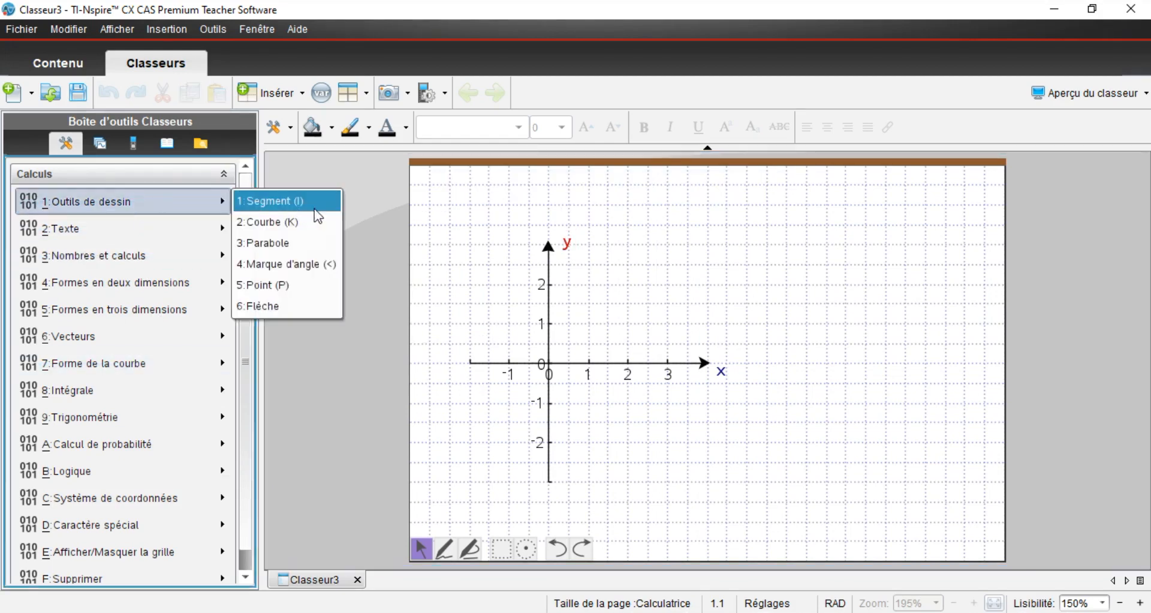
pyautogui.click(273, 244)
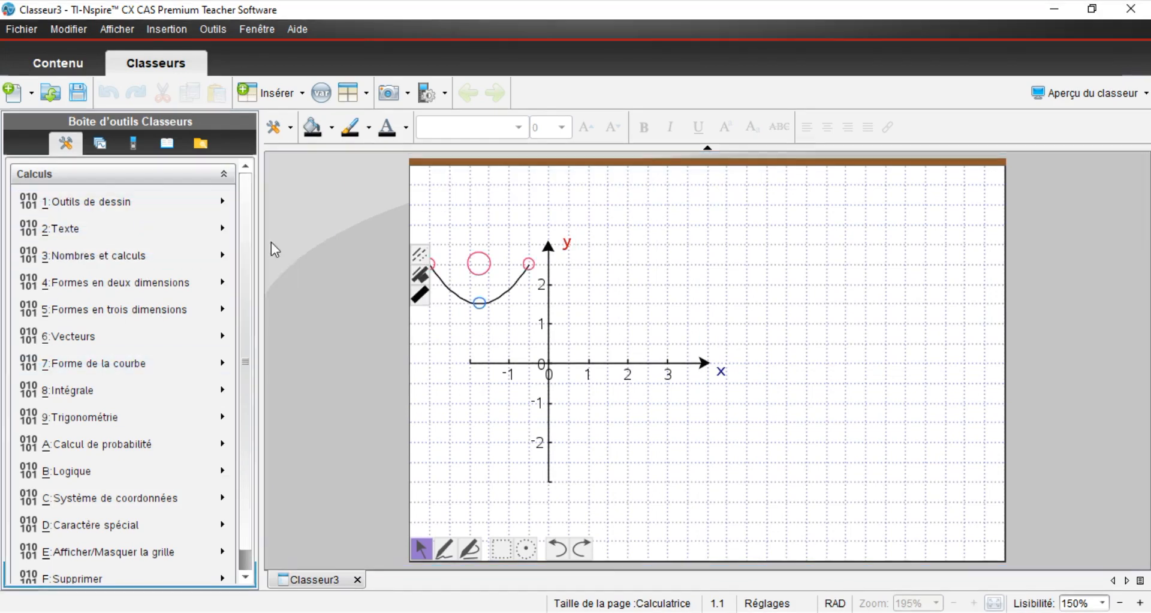
pyautogui.moveTo(479, 265); pyautogui.dragTo(551, 292)
pyautogui.click(420, 276)
pyautogui.click(420, 294)
pyautogui.click(487, 302)
# Step: Reshape the parabola so its vertex lies at (0, -2) and its ends reach about (-1.5, 2) and (1.5, 2)
pyautogui.moveTo(549, 324); pyautogui.dragTo(552, 442)
pyautogui.moveTo(500, 285); pyautogui.dragTo(497, 284)
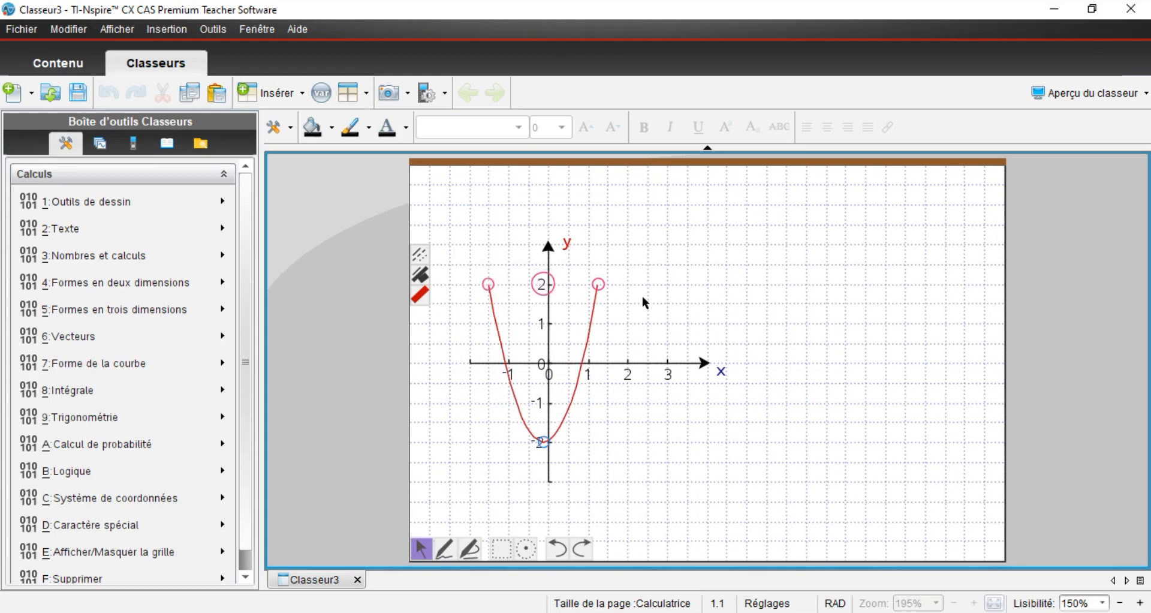
pyautogui.moveTo(600, 281); pyautogui.dragTo(618, 286)
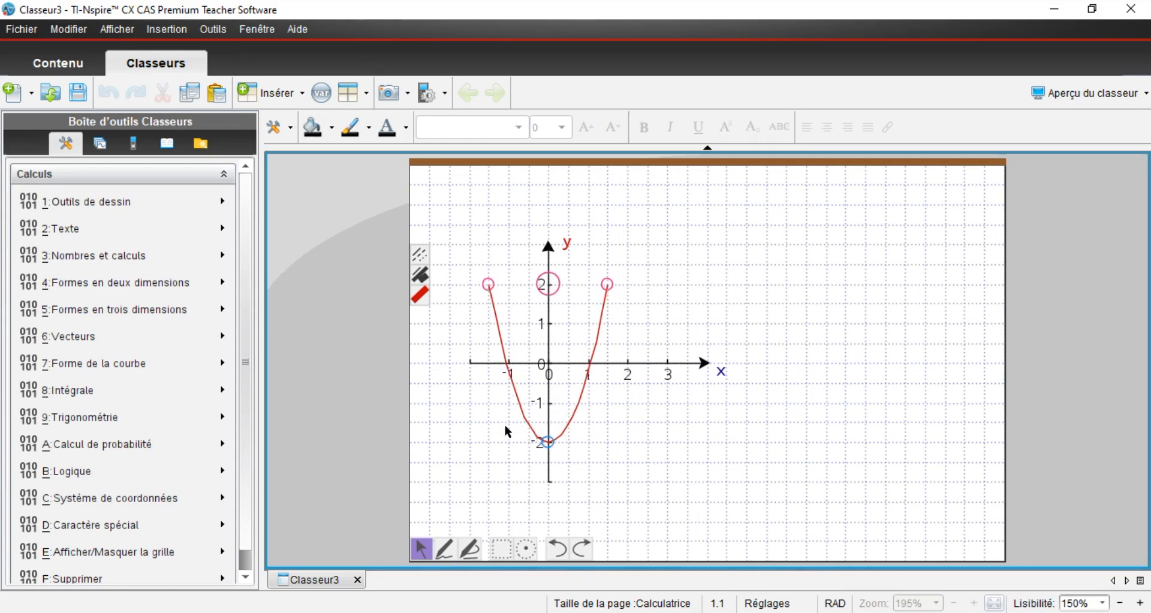
pyautogui.click(452, 449)
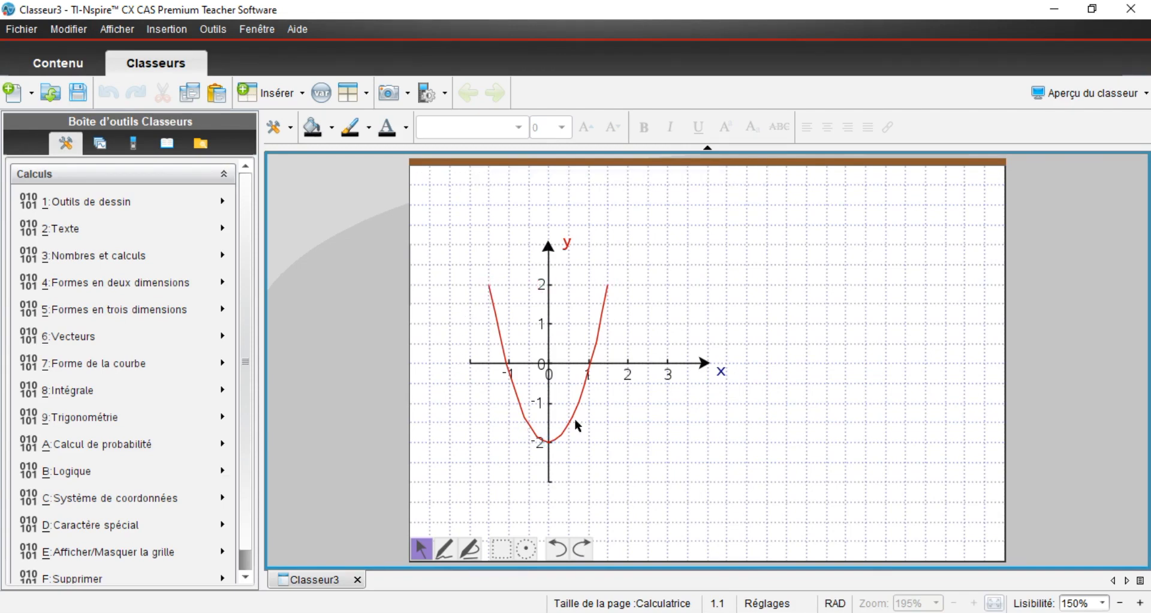
# Step: Shorten the x-axis to 3 and move the x label next to its arrowhead
pyautogui.click(708, 367)
pyautogui.moveTo(707, 367)
pyautogui.mouseDown()
pyautogui.moveTo(664, 367)
pyautogui.moveTo(707, 373)
pyautogui.moveTo(690, 373)
pyautogui.mouseUp()
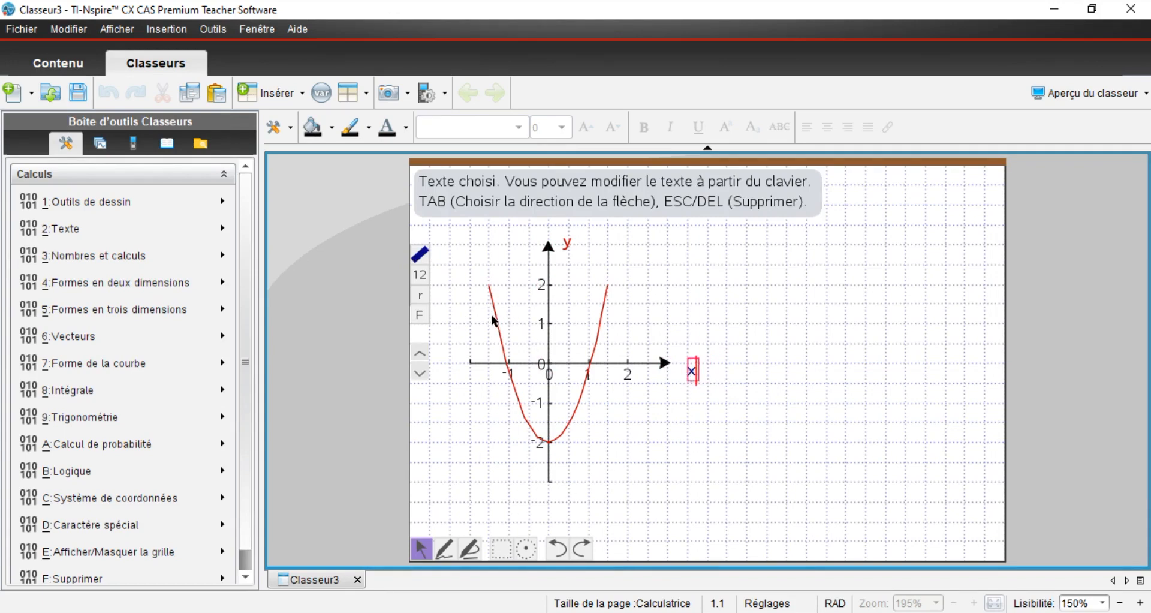
pyautogui.click(612, 469)
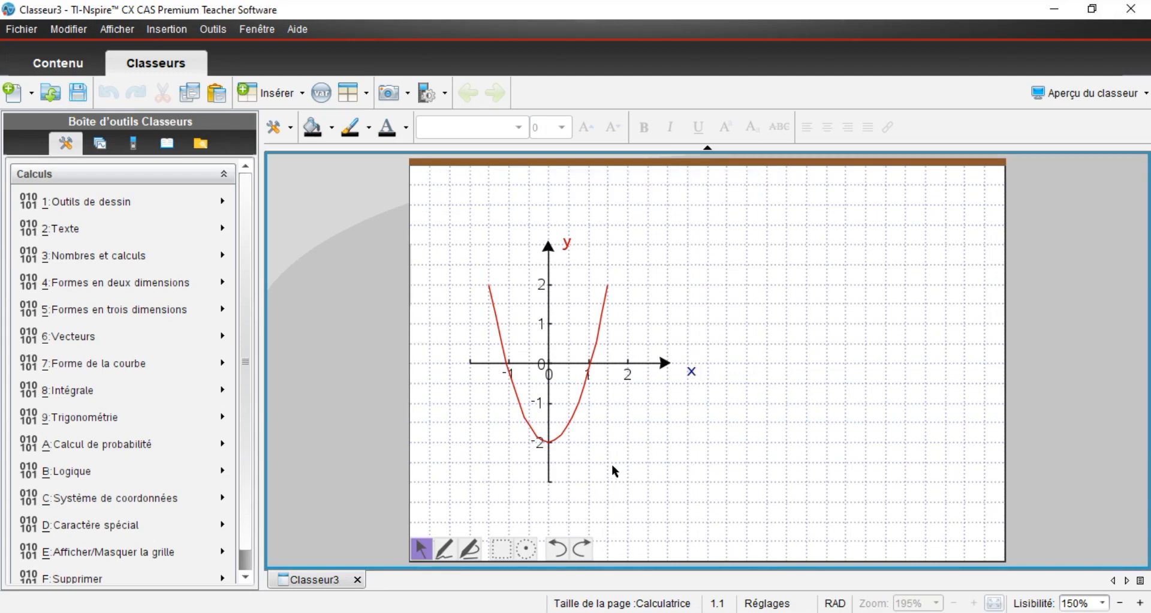
# Step: Place a point labelled A and move it onto the parabola's right branch at a height of about 1.5
pyautogui.click(612, 464)
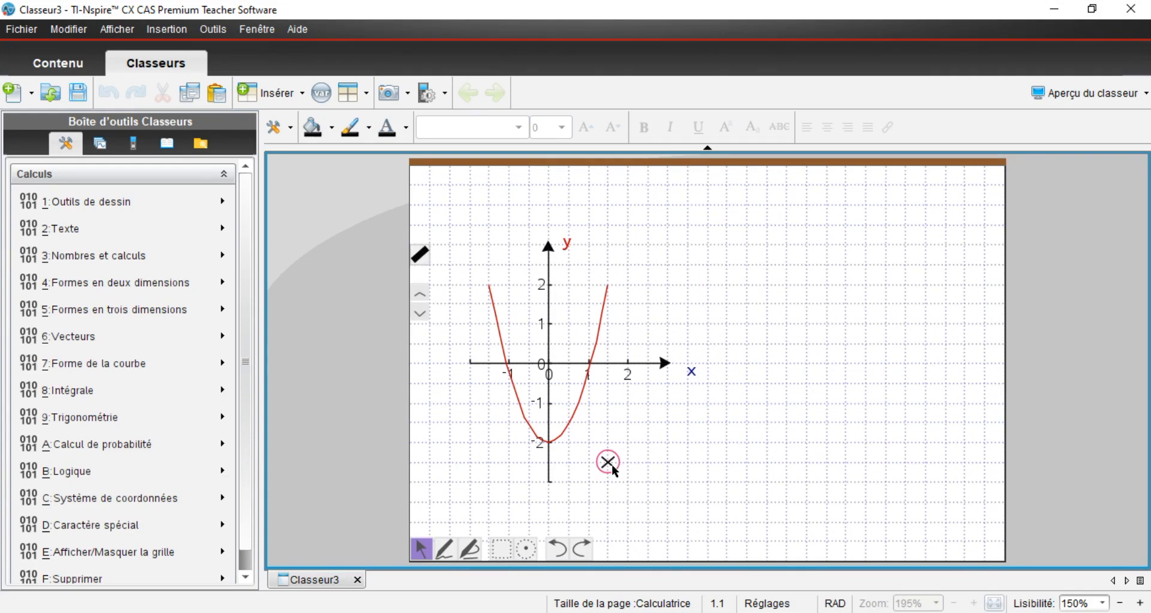
pyautogui.write('A')
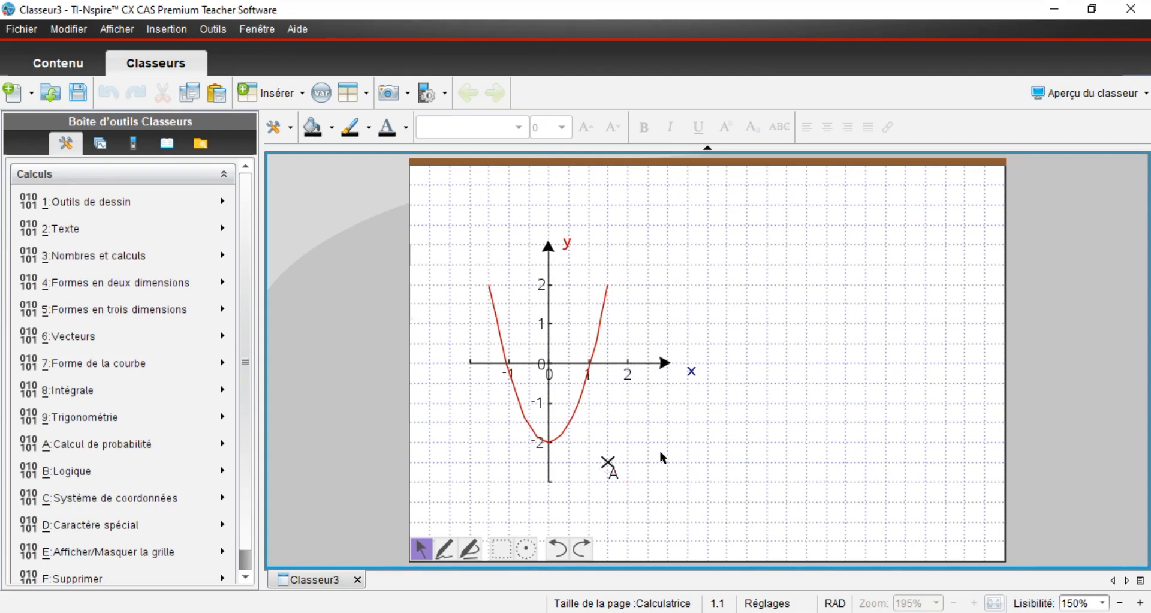
pyautogui.moveTo(607, 463); pyautogui.dragTo(608, 312)
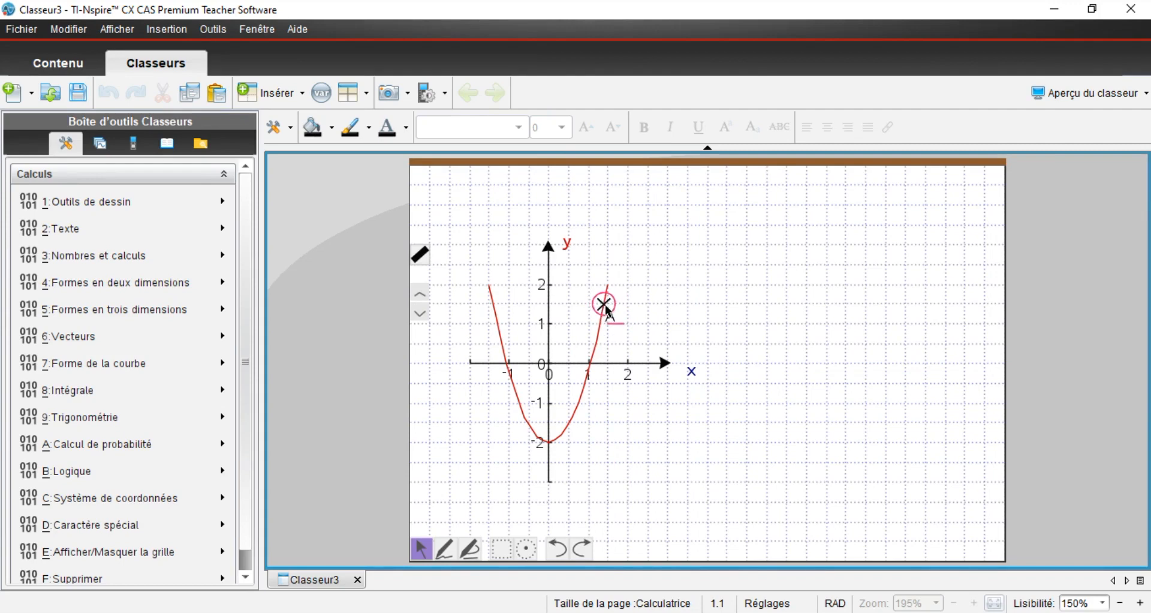
pyautogui.click(703, 290)
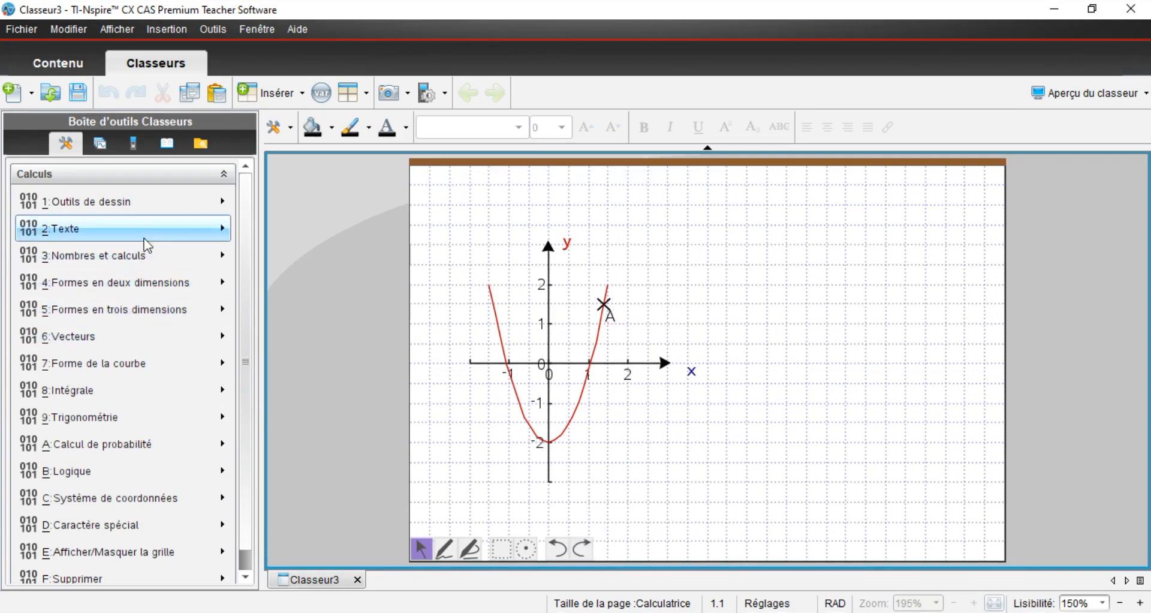
# Step: Insert an arrow pointing down-left, with its tip at the upper end of the parabola's right branch
pyautogui.click(181, 207)
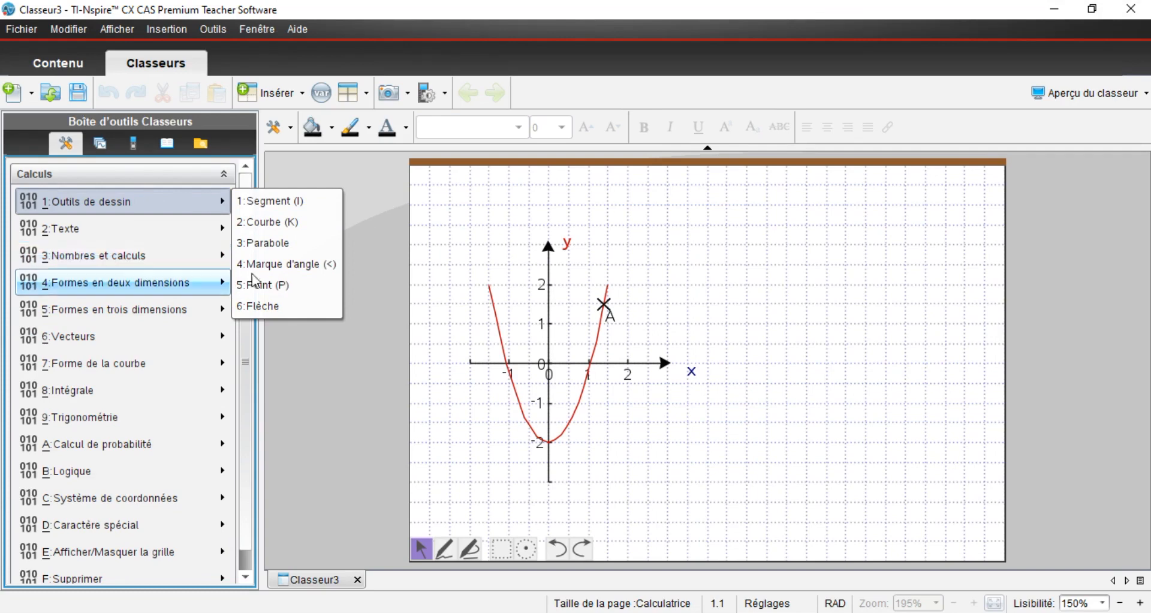
pyautogui.click(280, 305)
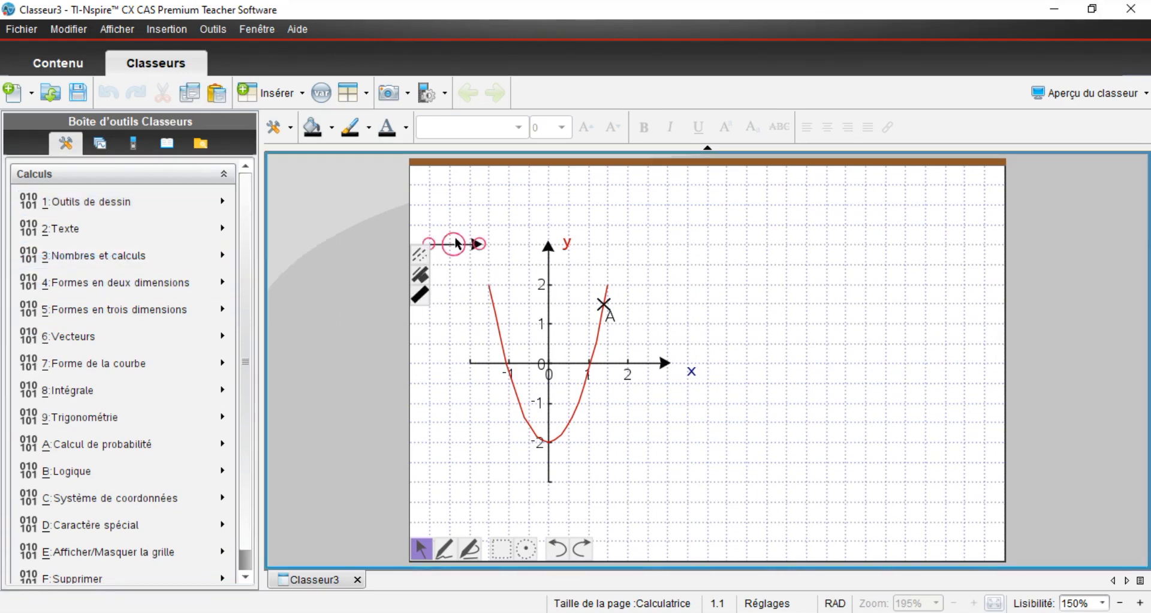
pyautogui.moveTo(669, 275); pyautogui.dragTo(656, 243)
pyautogui.click(742, 289)
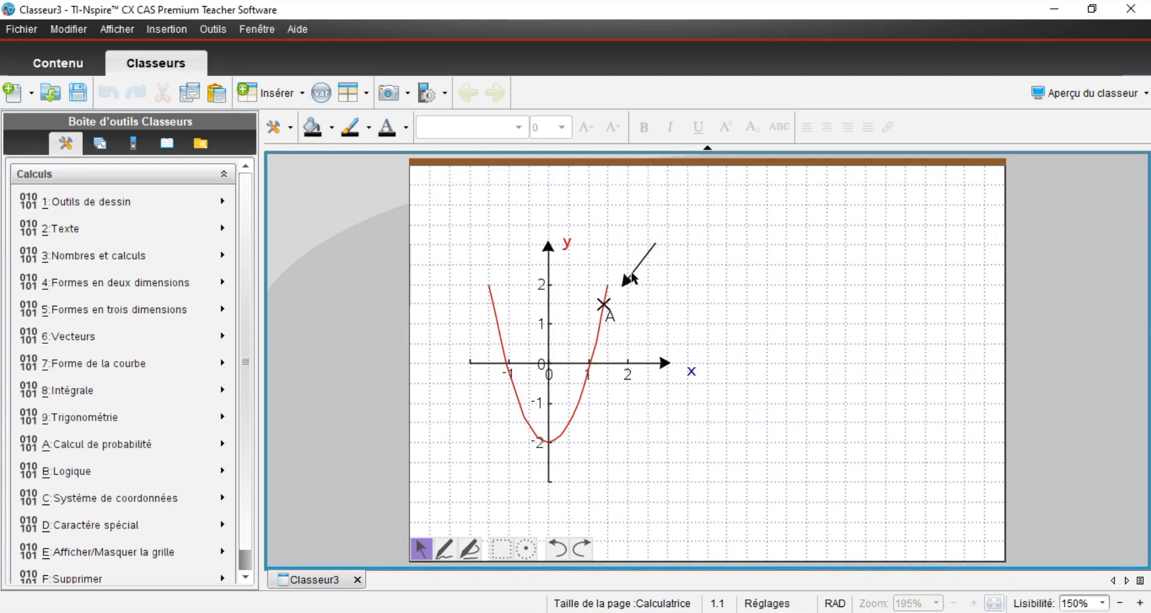
pyautogui.click(627, 286)
pyautogui.moveTo(623, 287); pyautogui.dragTo(613, 279)
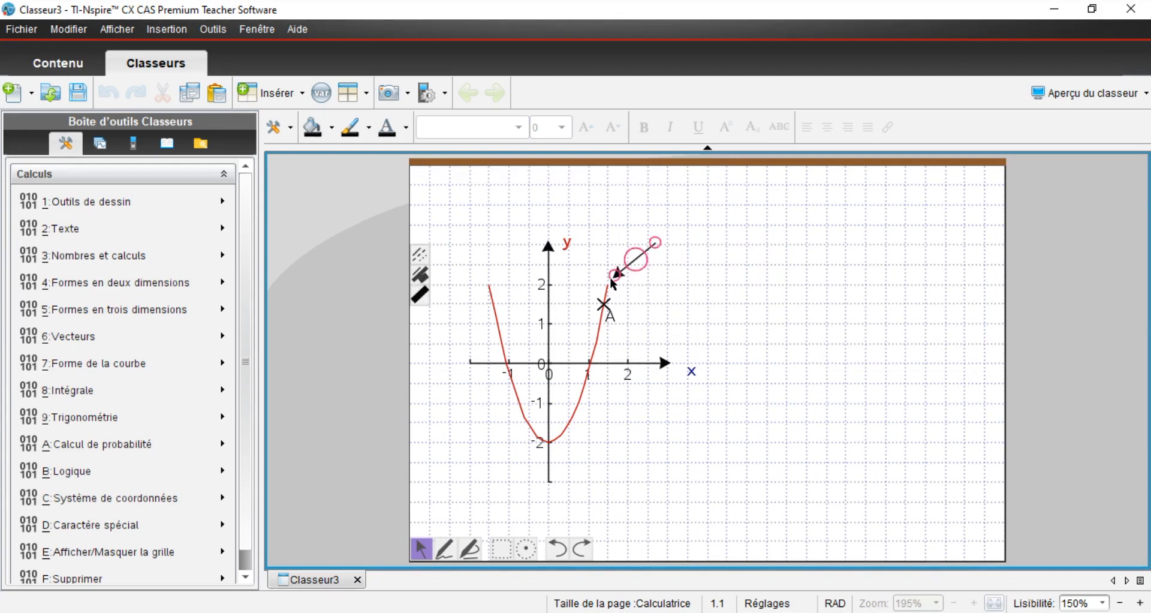
pyautogui.click(794, 314)
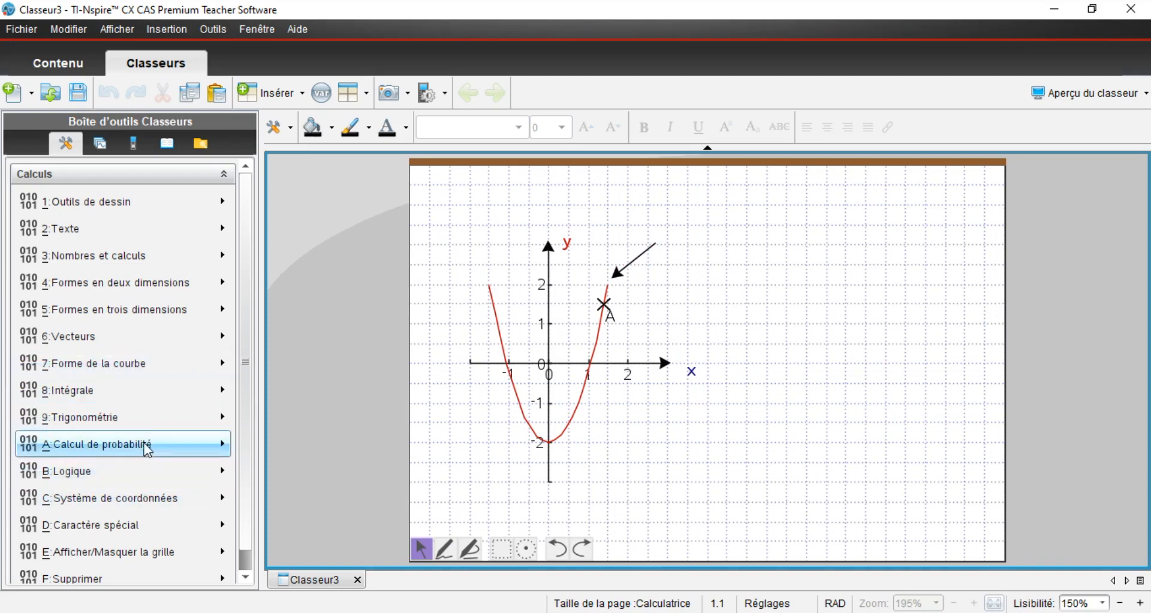
pyautogui.click(151, 501)
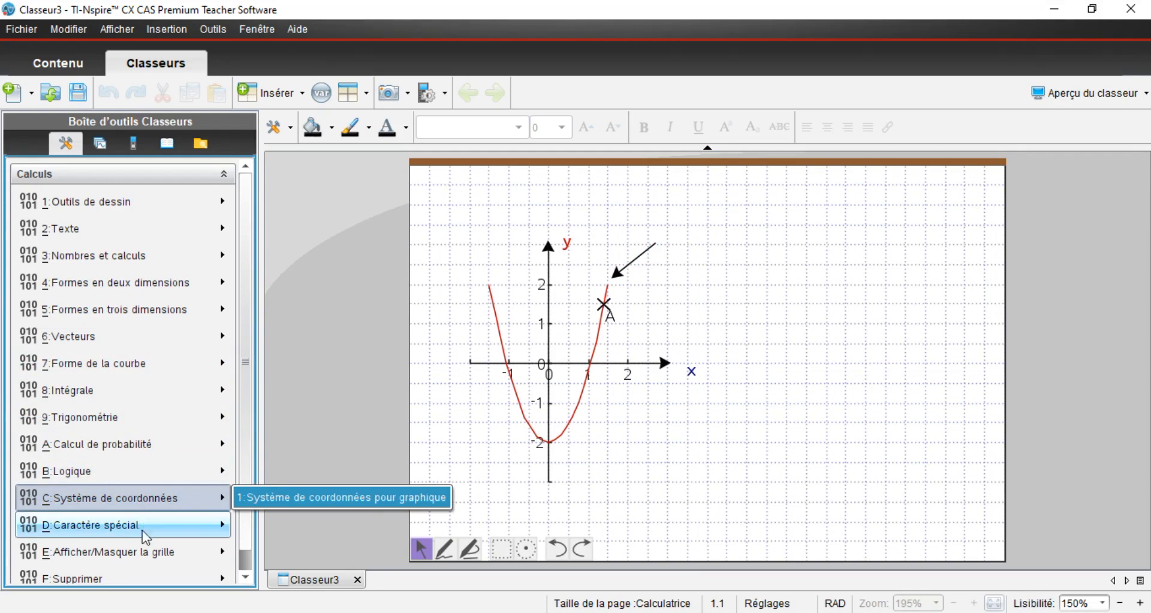
pyautogui.click(142, 555)
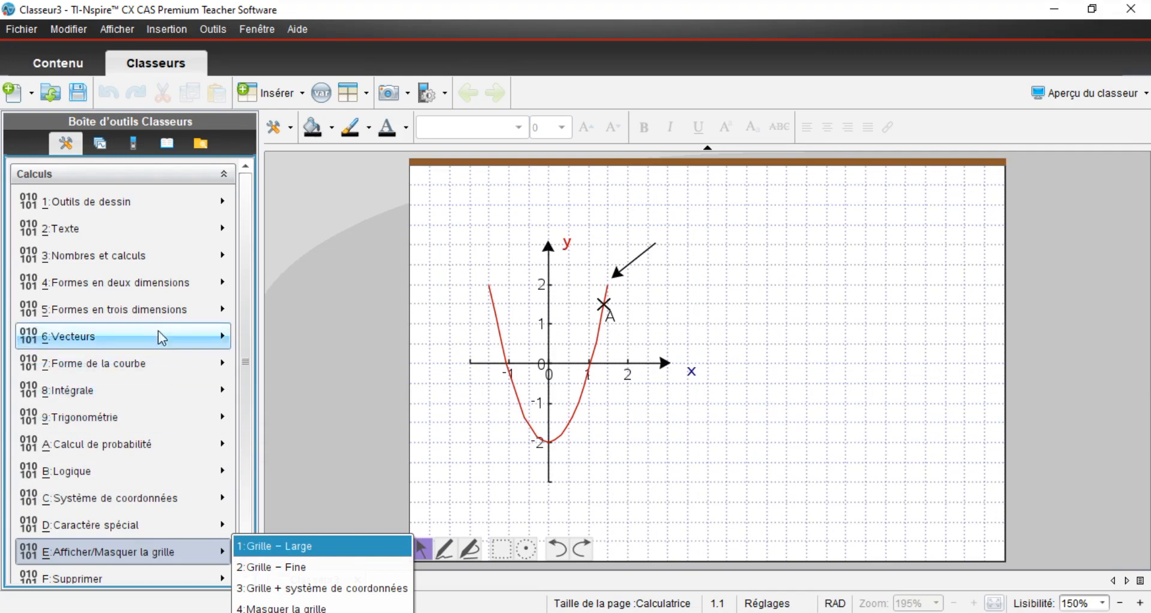
# Step: Insert a sign table (Tableau des signes) and position it to the right of the graph
pyautogui.click(144, 362)
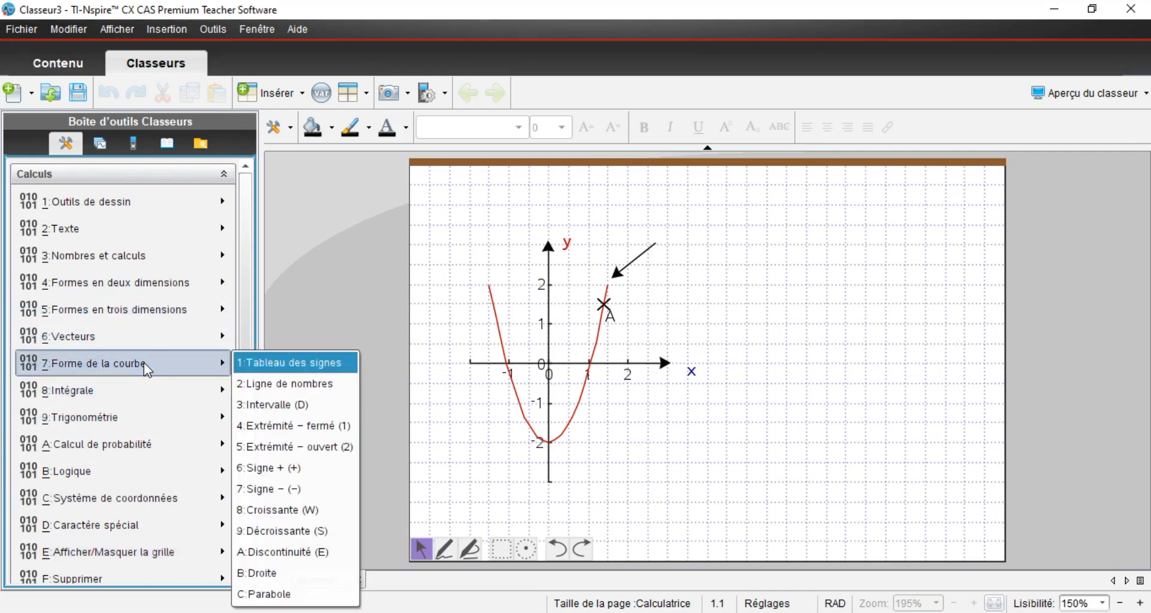
pyautogui.click(257, 363)
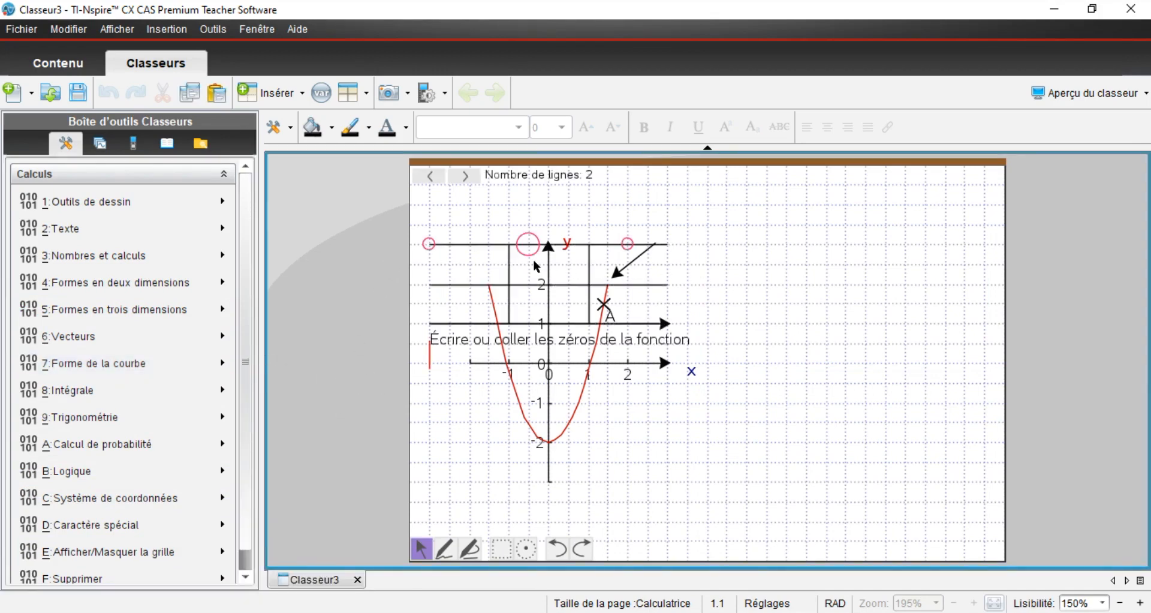
pyautogui.moveTo(528, 244); pyautogui.dragTo(790, 340)
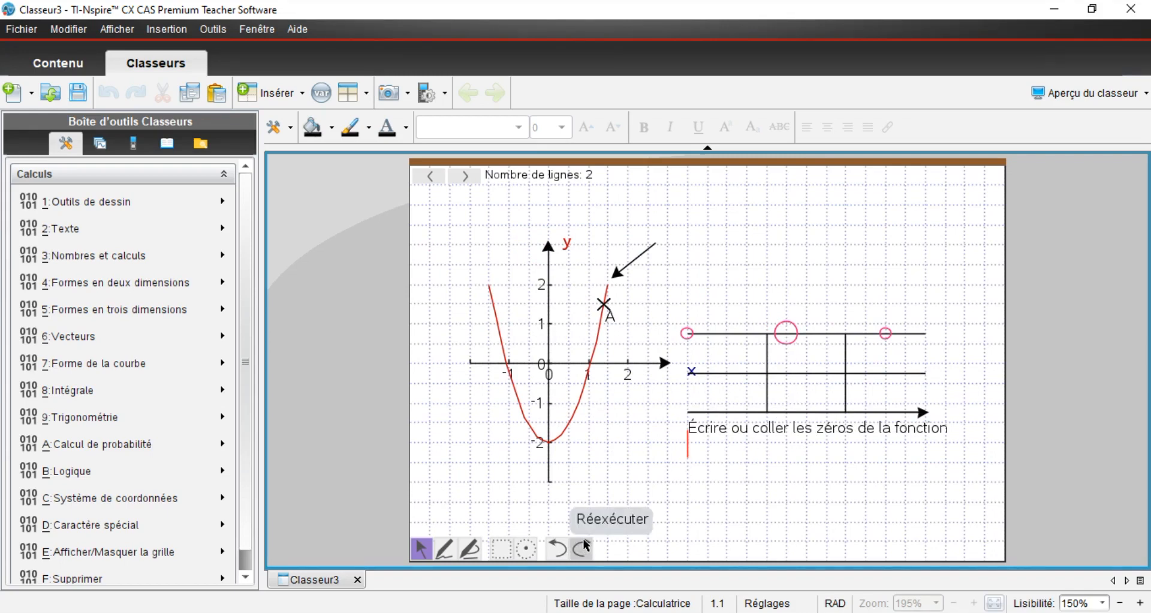
# Step: Enter -1,1 as the zeros of the function in the sign table
pyautogui.write('-')
pyautogui.write('1')
pyautogui.write(',')
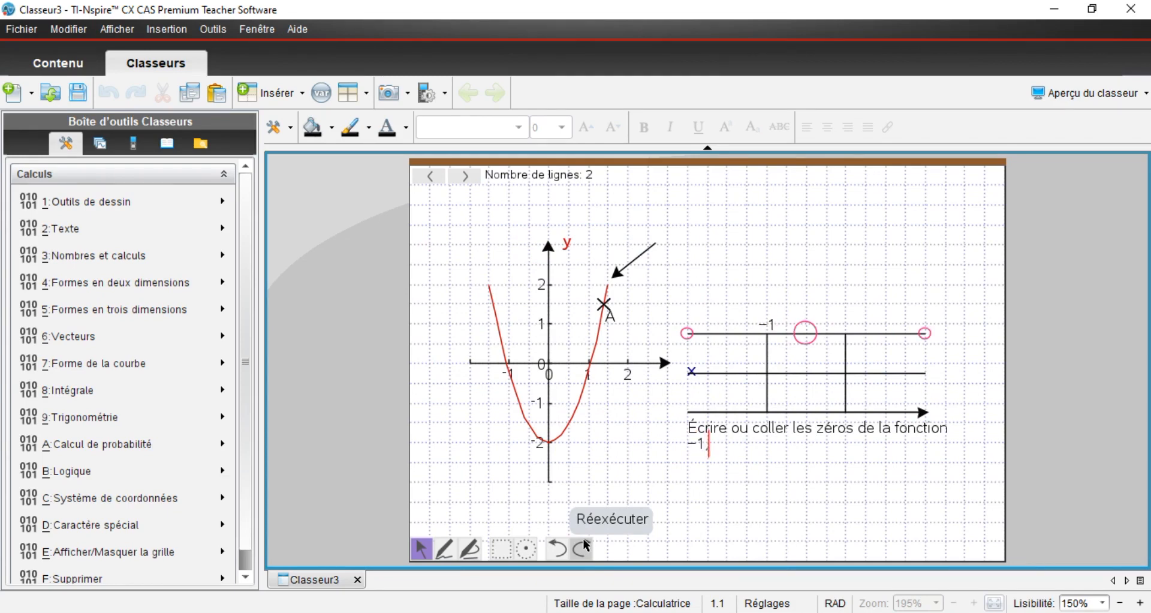
pyautogui.write('1')
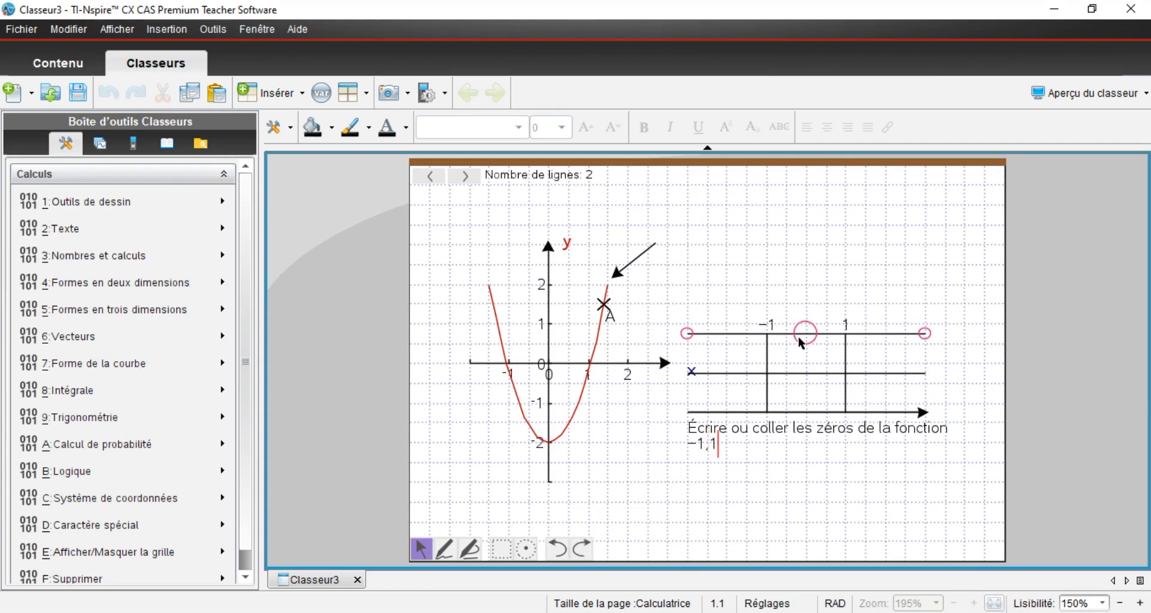
# Step: Move the sign table to the upper part of the page, right of the arrow, with its top line above the parabola's height
pyautogui.moveTo(803, 337); pyautogui.dragTo(815, 212)
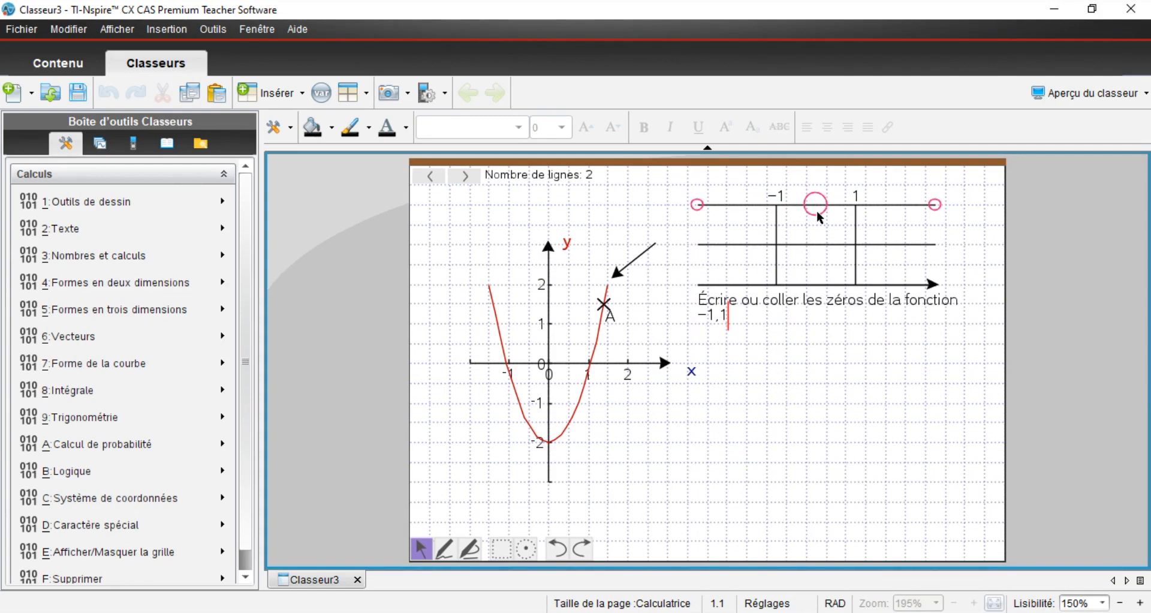
pyautogui.moveTo(816, 210); pyautogui.dragTo(825, 208)
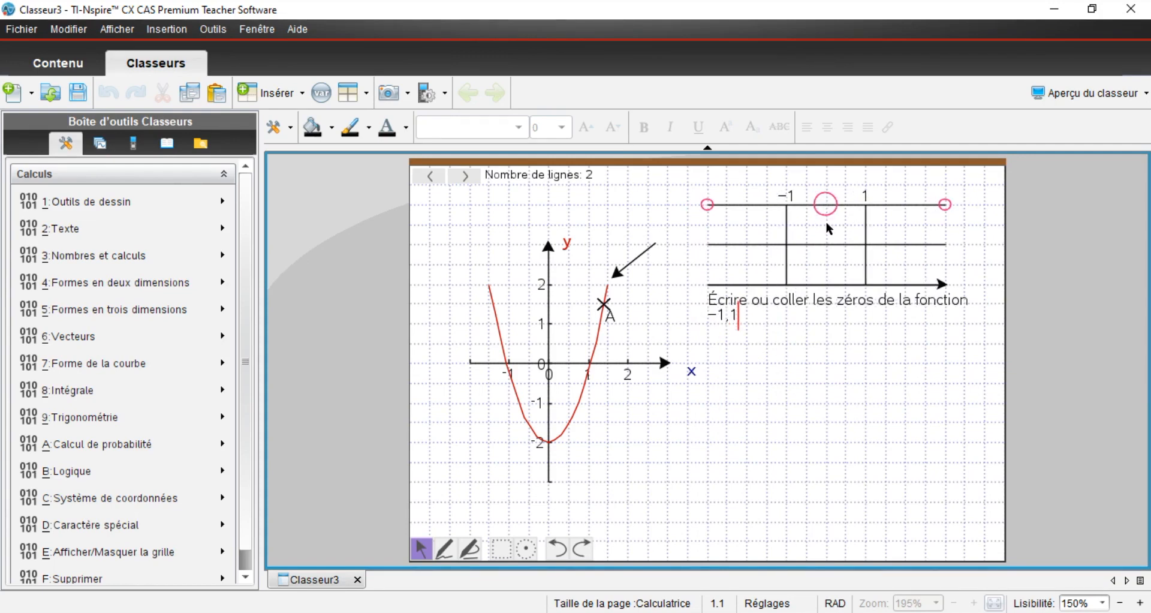
pyautogui.click(850, 421)
pyautogui.moveTo(822, 204)
pyautogui.mouseDown()
pyautogui.moveTo(869, 208)
pyautogui.moveTo(831, 208)
pyautogui.mouseUp()
pyautogui.moveTo(949, 205); pyautogui.dragTo(980, 208)
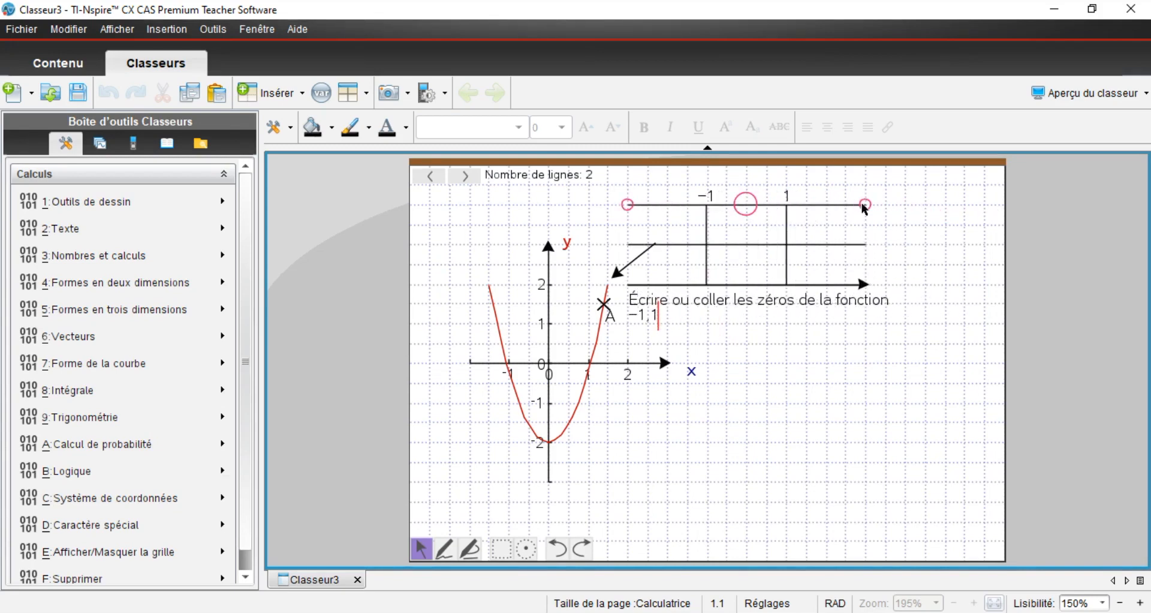
pyautogui.moveTo(868, 205); pyautogui.dragTo(912, 204)
pyautogui.click(920, 430)
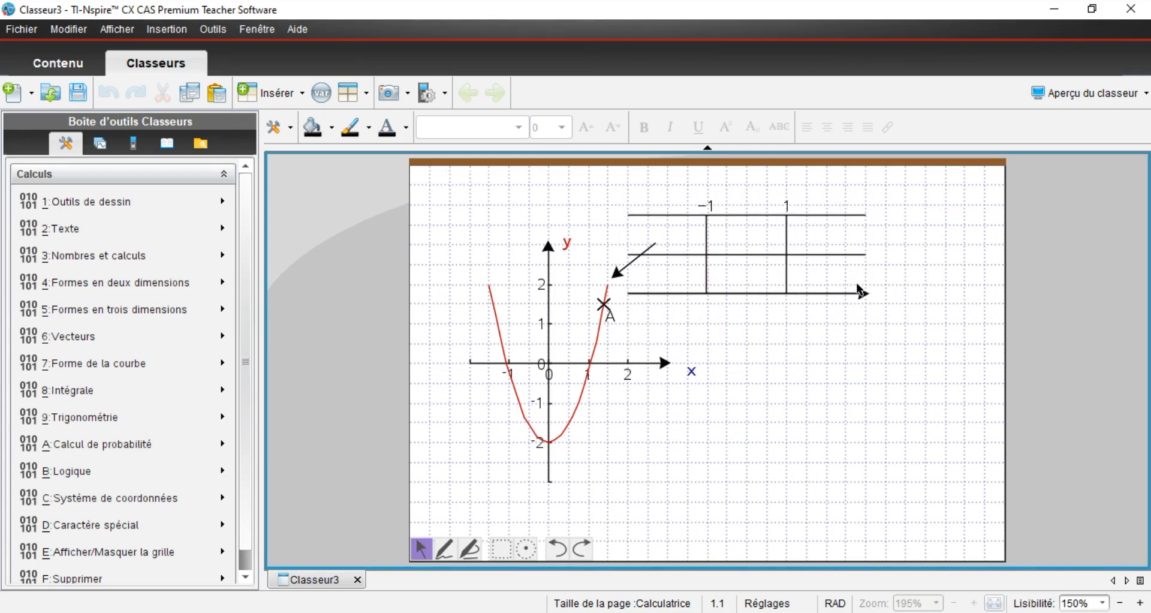
pyautogui.click(861, 217)
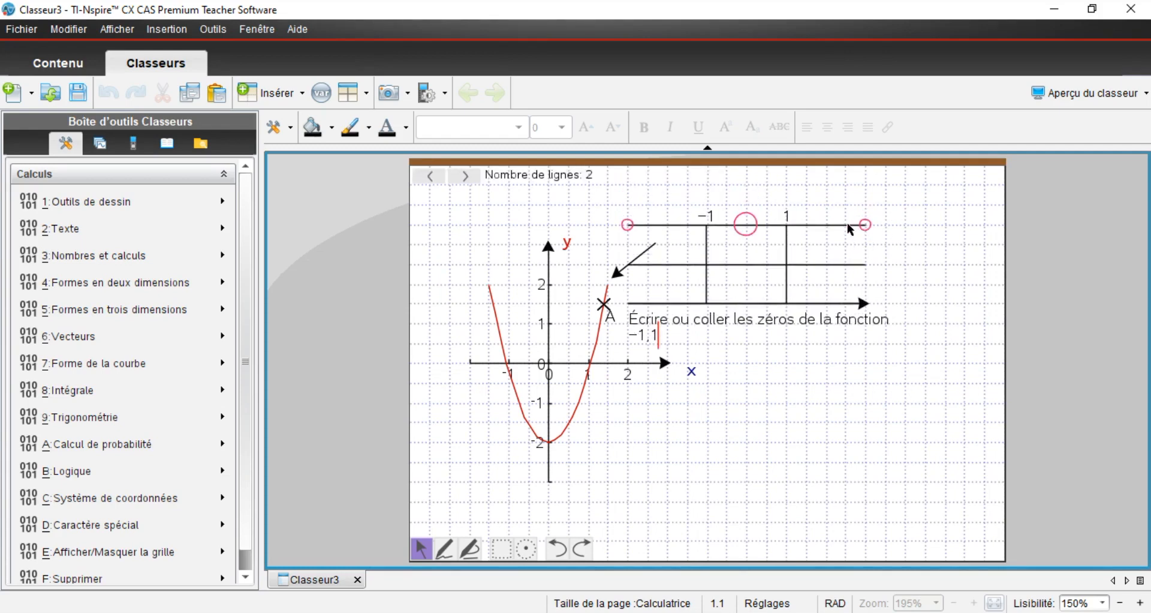
pyautogui.moveTo(892, 225); pyautogui.dragTo(957, 228)
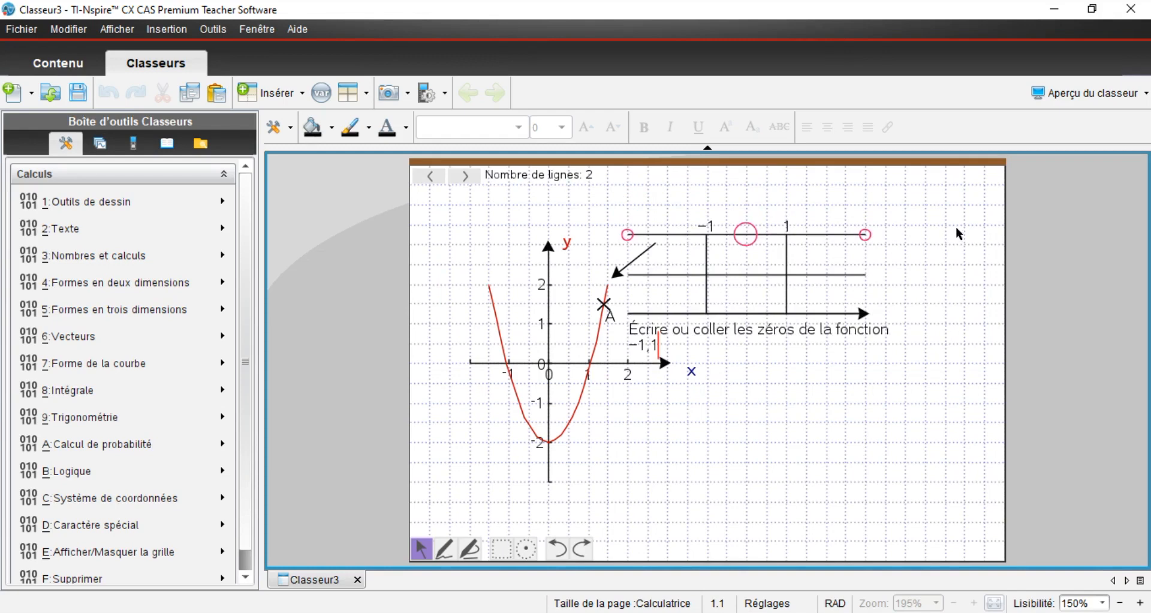
pyautogui.moveTo(747, 238); pyautogui.dragTo(872, 227)
pyautogui.click(825, 386)
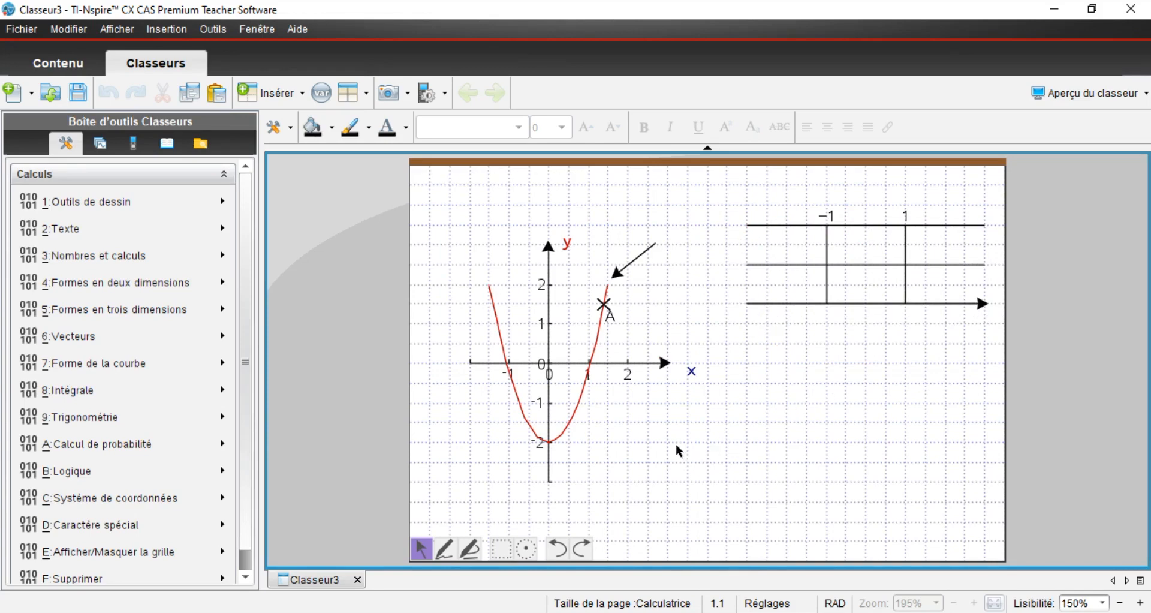
# Step: Add the text x+1 and position it as the row label beside the sign table's first row
pyautogui.click(699, 238)
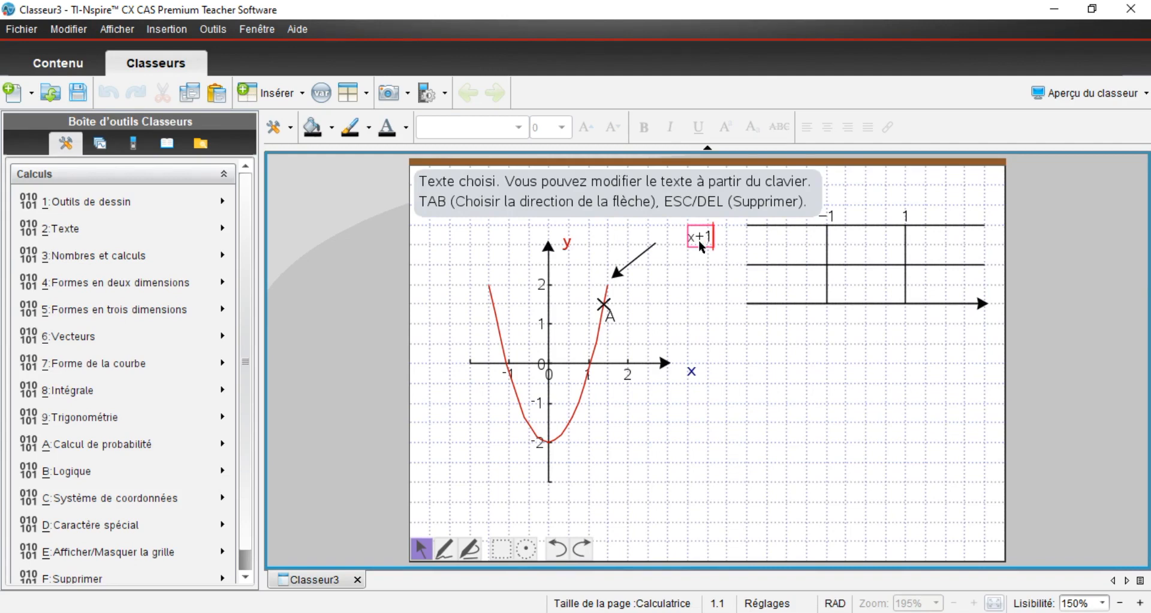
pyautogui.click(709, 298)
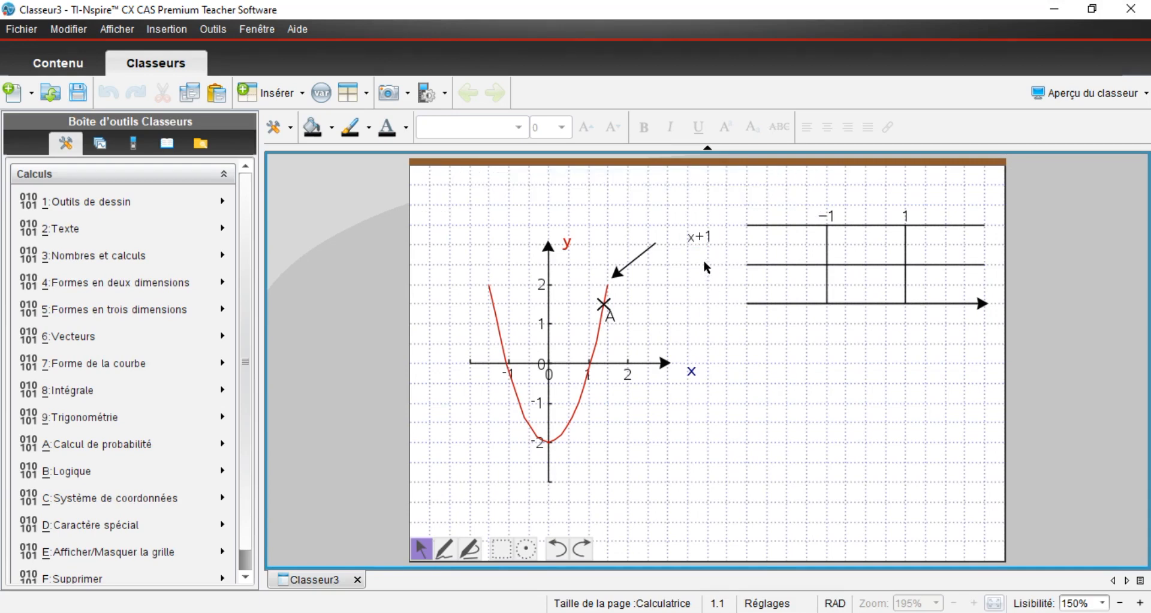
pyautogui.moveTo(704, 240); pyautogui.dragTo(714, 237)
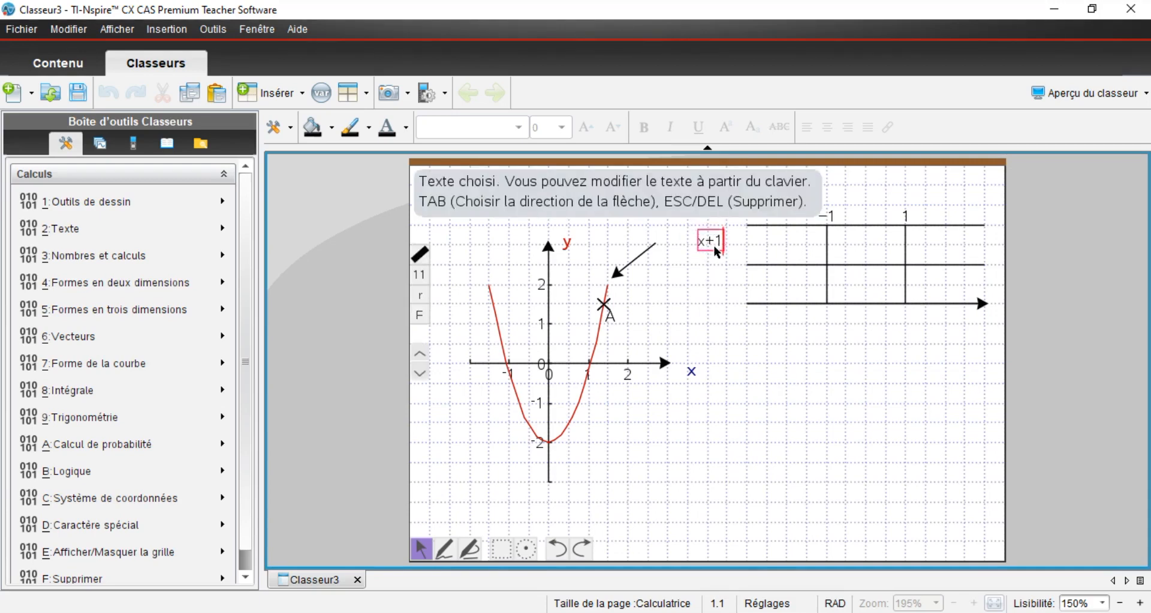
pyautogui.click(717, 292)
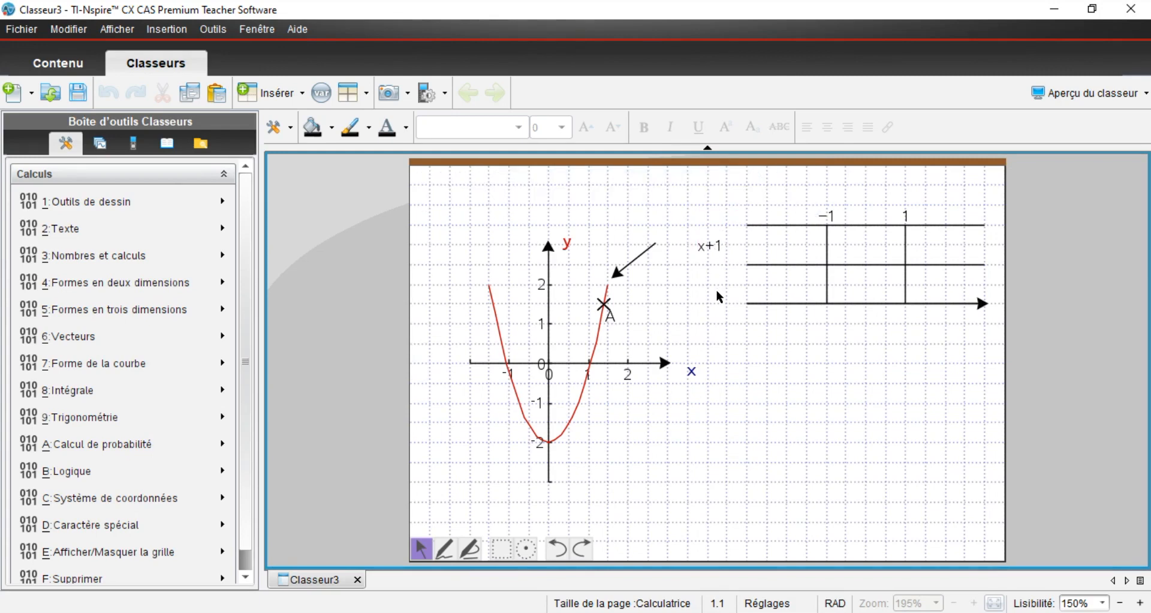
# Step: Add the text x-1 and align it under x+1 as the label of the sign table's second row
pyautogui.click(713, 289)
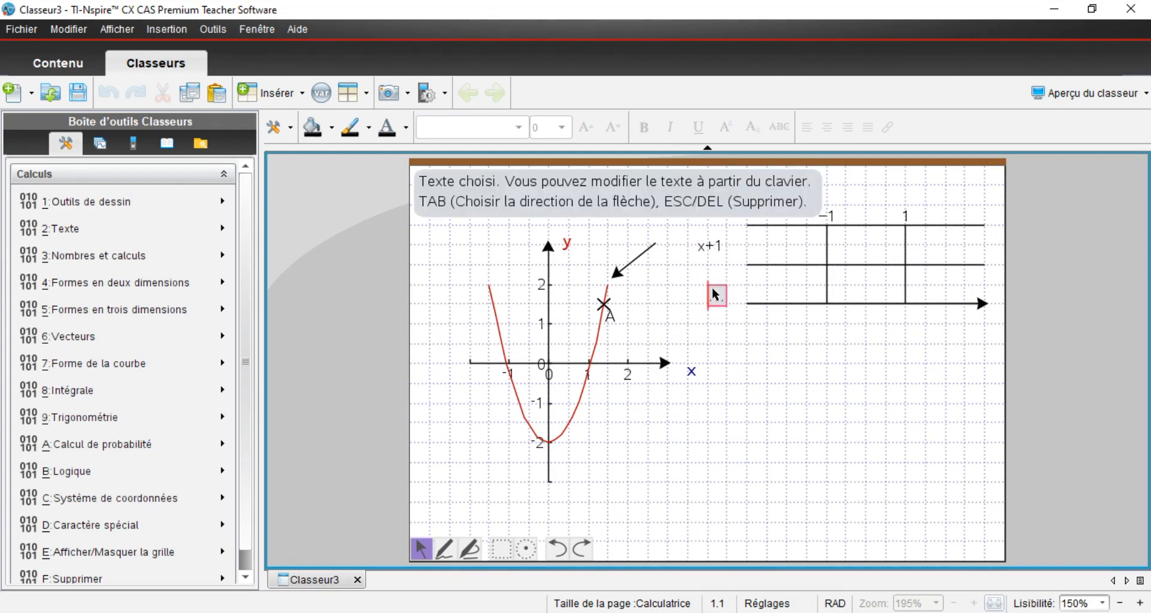
pyautogui.write('x-1')
pyautogui.click(750, 348)
pyautogui.moveTo(718, 293); pyautogui.dragTo(710, 286)
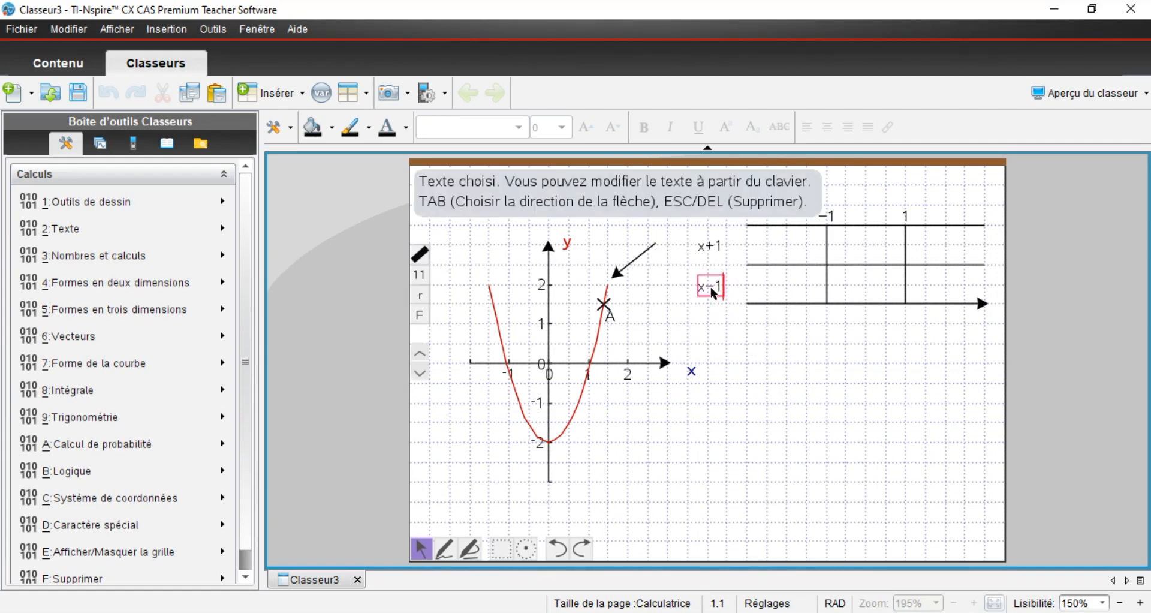
pyautogui.click(743, 336)
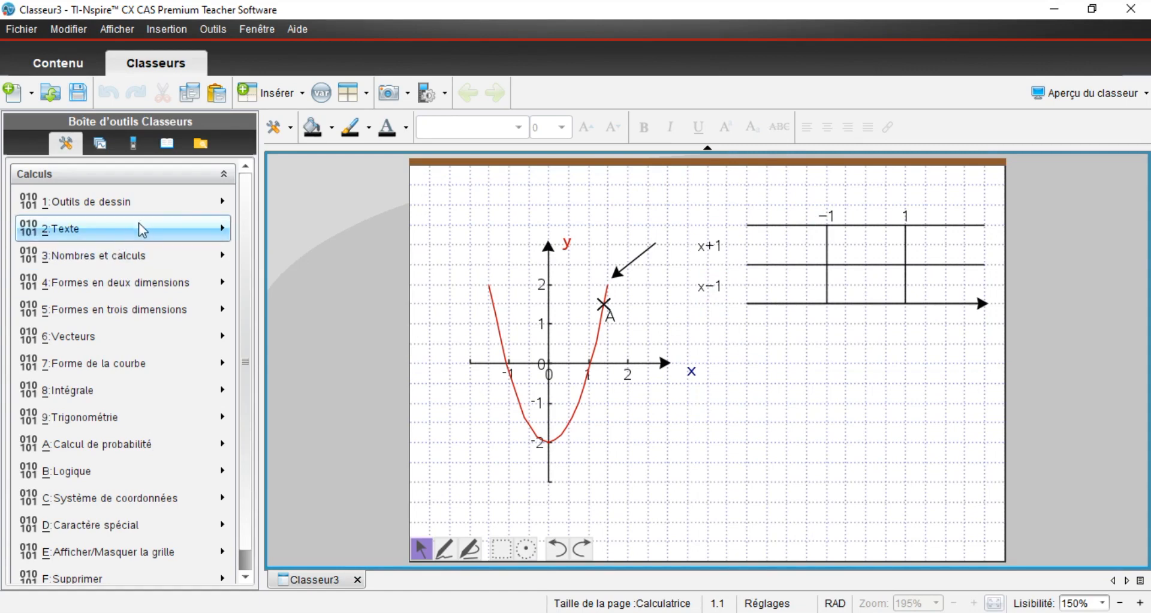
# Step: Insert a plus sign and a minus sign (Signe + and Signe −) and move both into the empty area below the sign table
pyautogui.click(185, 210)
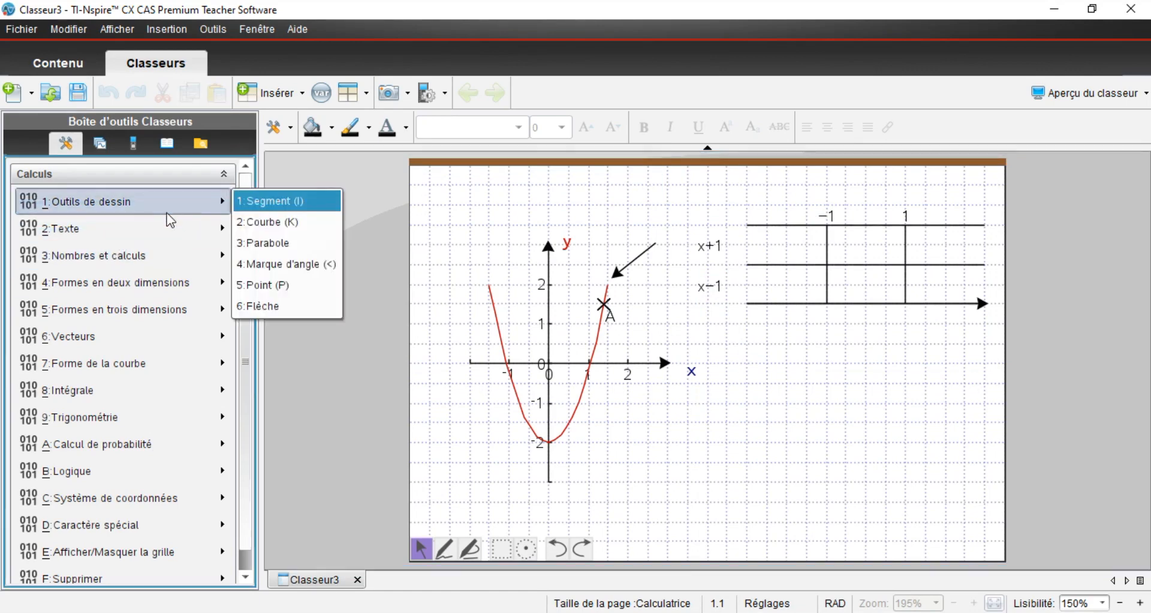
pyautogui.moveTo(179, 227)
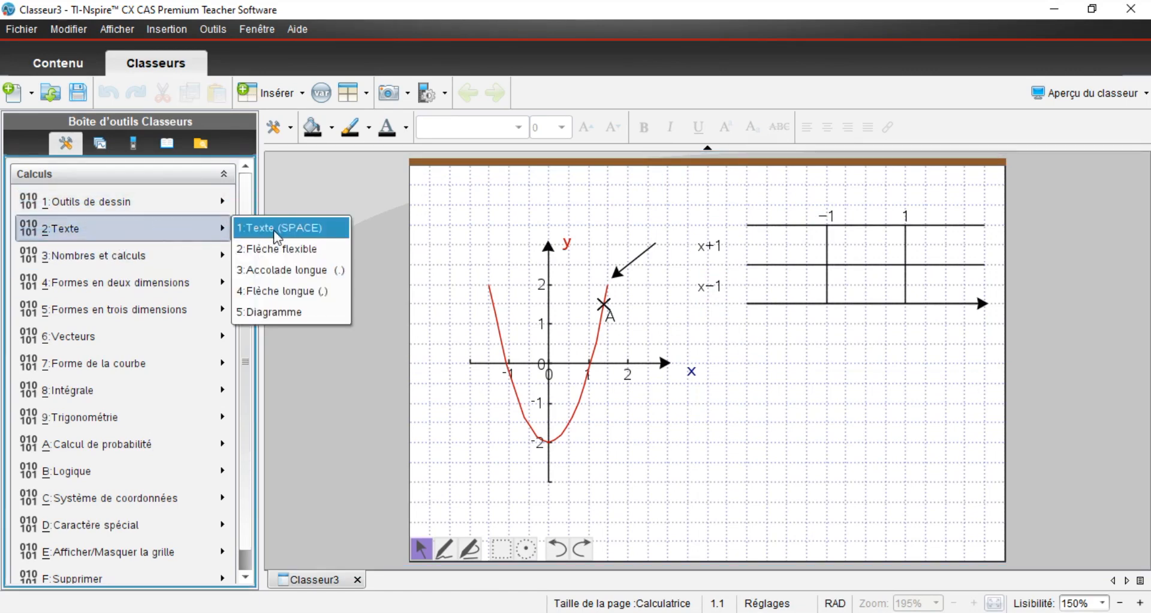
pyautogui.moveTo(192, 260)
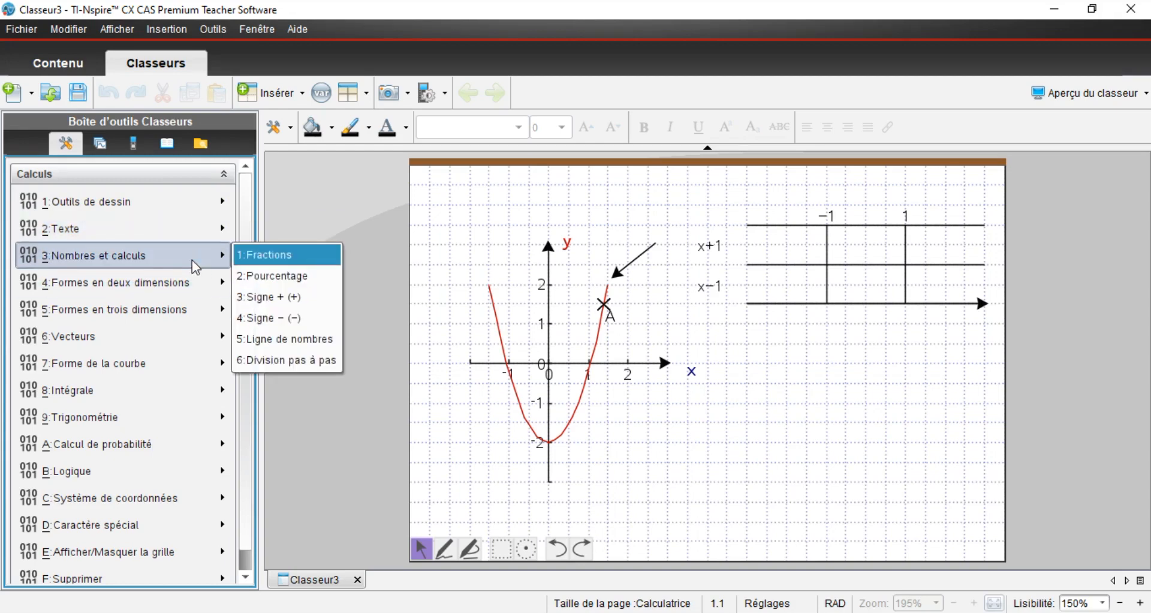
pyautogui.click(269, 297)
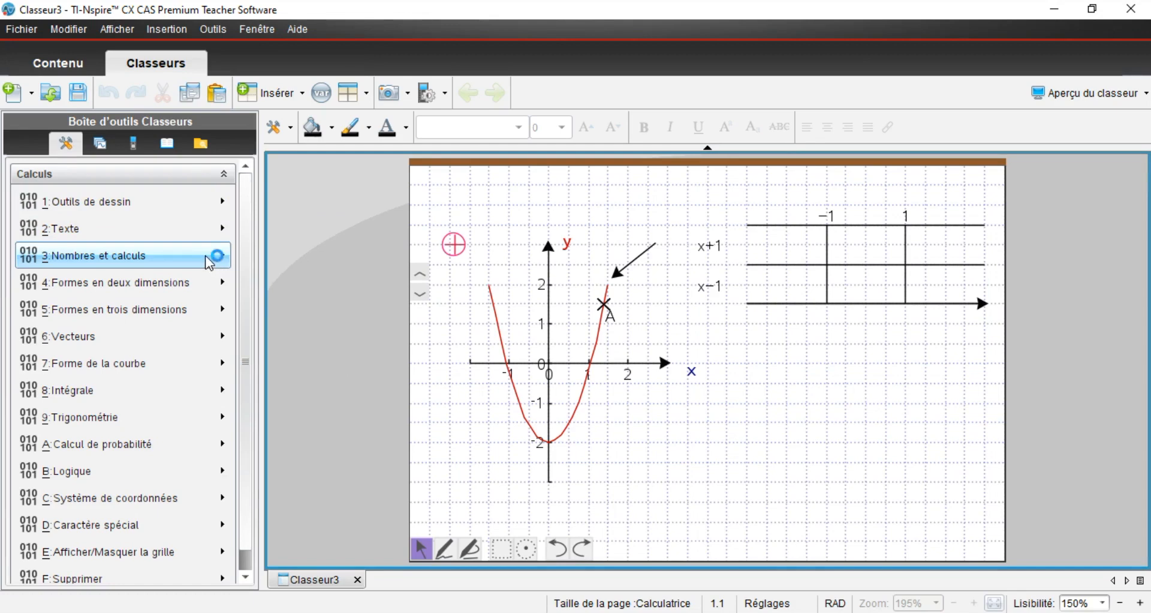
pyautogui.moveTo(205, 256)
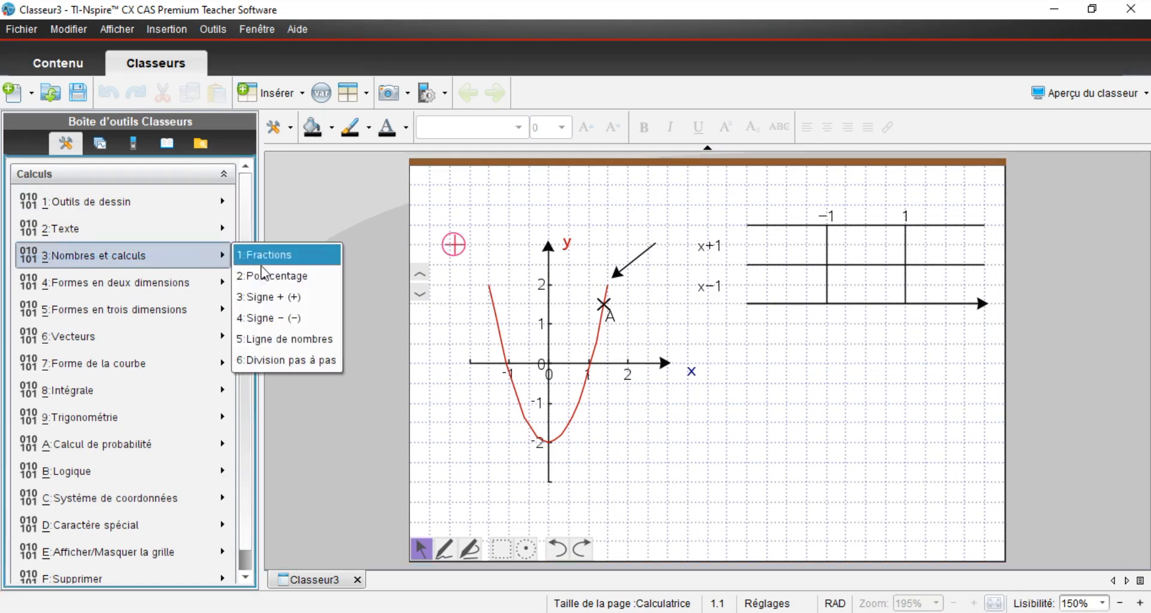
pyautogui.click(273, 316)
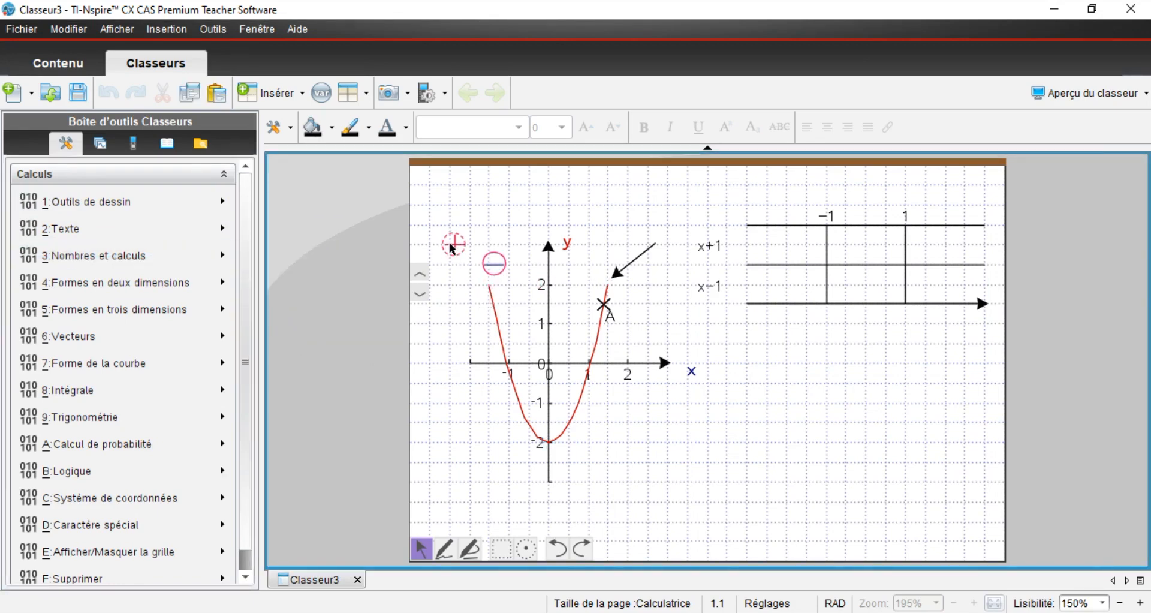
pyautogui.moveTo(453, 244); pyautogui.dragTo(781, 393)
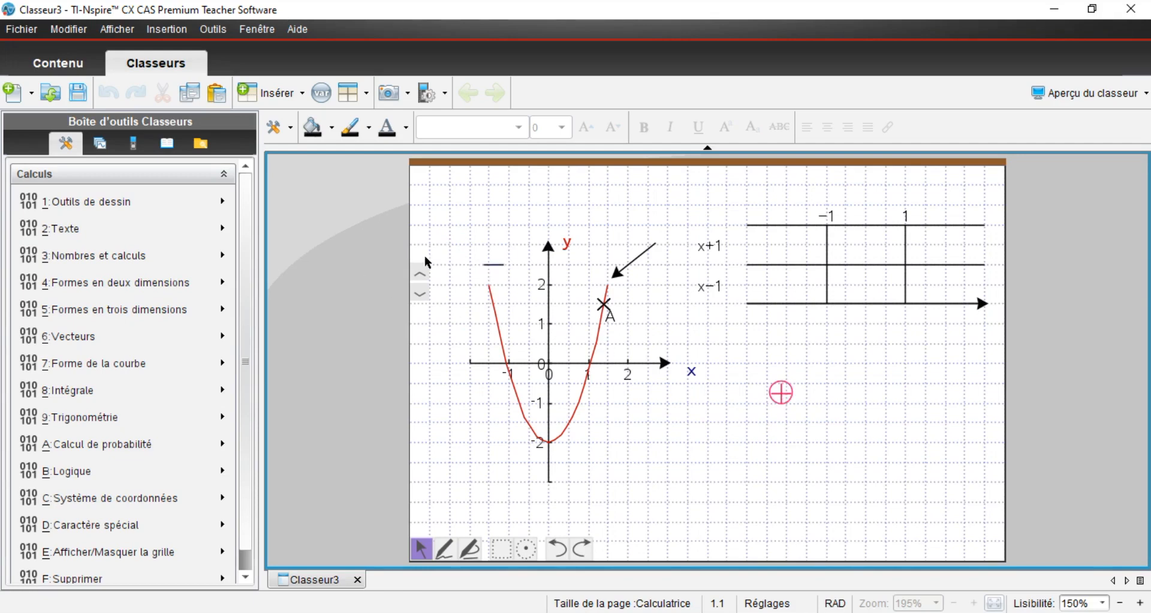
pyautogui.moveTo(495, 262); pyautogui.dragTo(832, 398)
pyautogui.click(828, 383)
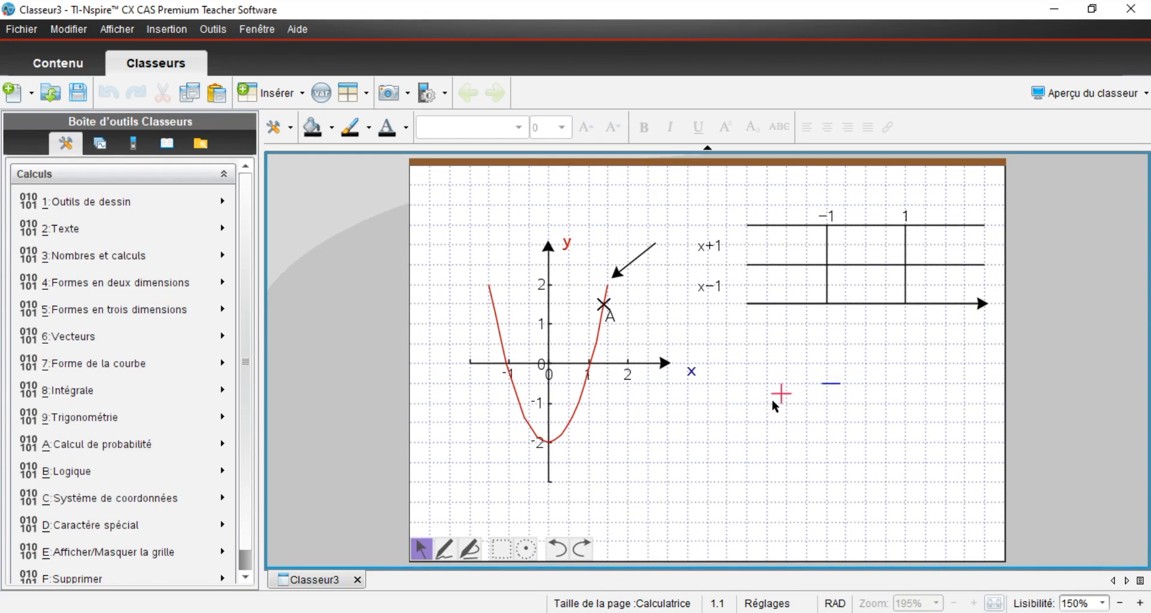
# Step: Try the plus sign in the x+1 row, move it back below the table, and place a second minus sign beside the first
pyautogui.moveTo(781, 397)
pyautogui.mouseDown()
pyautogui.moveTo(782, 346)
pyautogui.moveTo(789, 383)
pyautogui.mouseUp()
pyautogui.moveTo(822, 537); pyautogui.dragTo(778, 258)
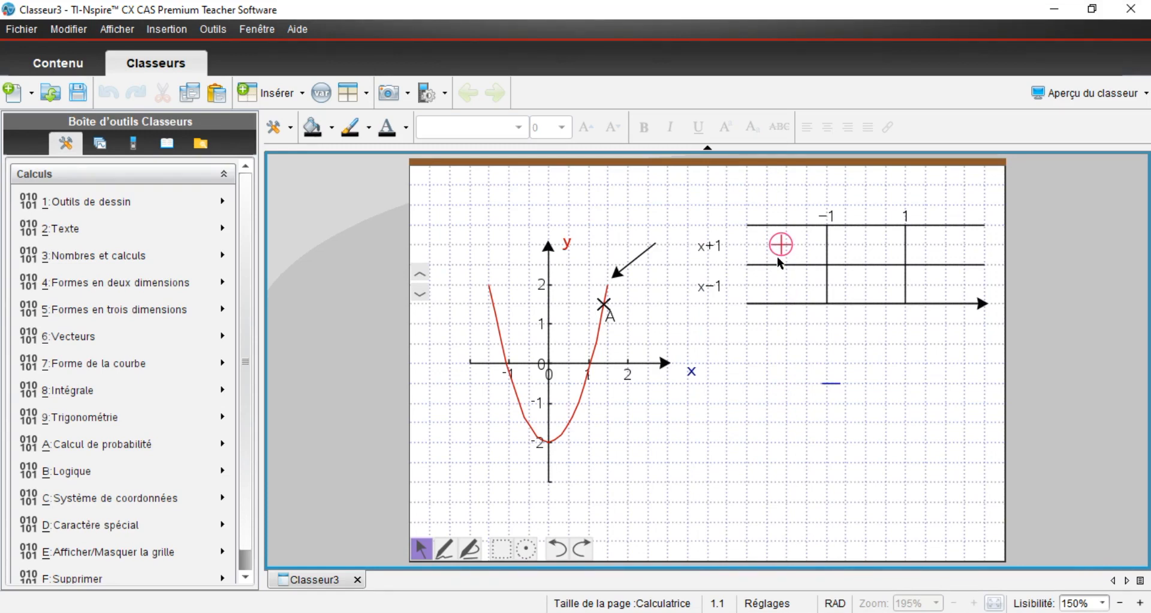
pyautogui.moveTo(778, 257); pyautogui.dragTo(776, 275)
pyautogui.moveTo(782, 361); pyautogui.dragTo(834, 355)
pyautogui.hotkey('ctrl', 'v')
pyautogui.moveTo(869, 388); pyautogui.dragTo(872, 356)
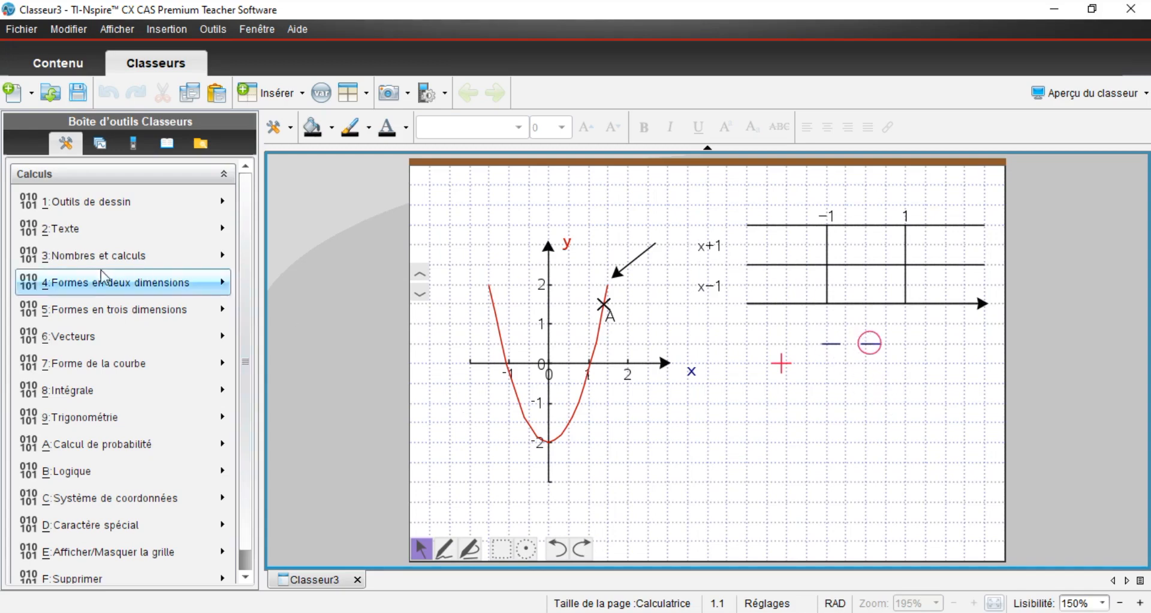
pyautogui.click(160, 524)
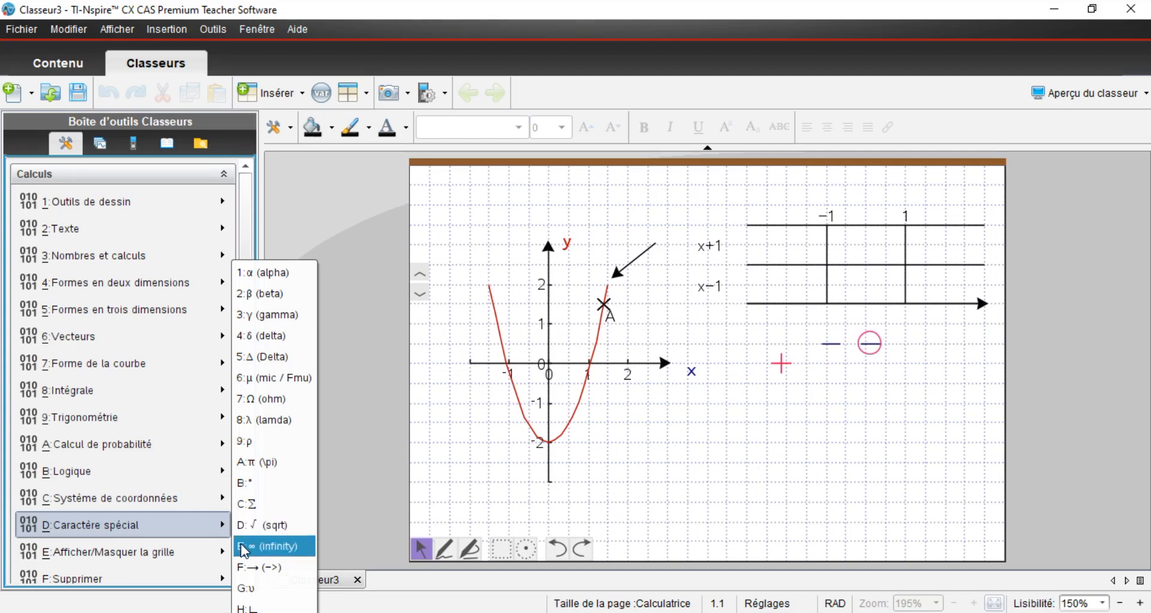
pyautogui.click(765, 431)
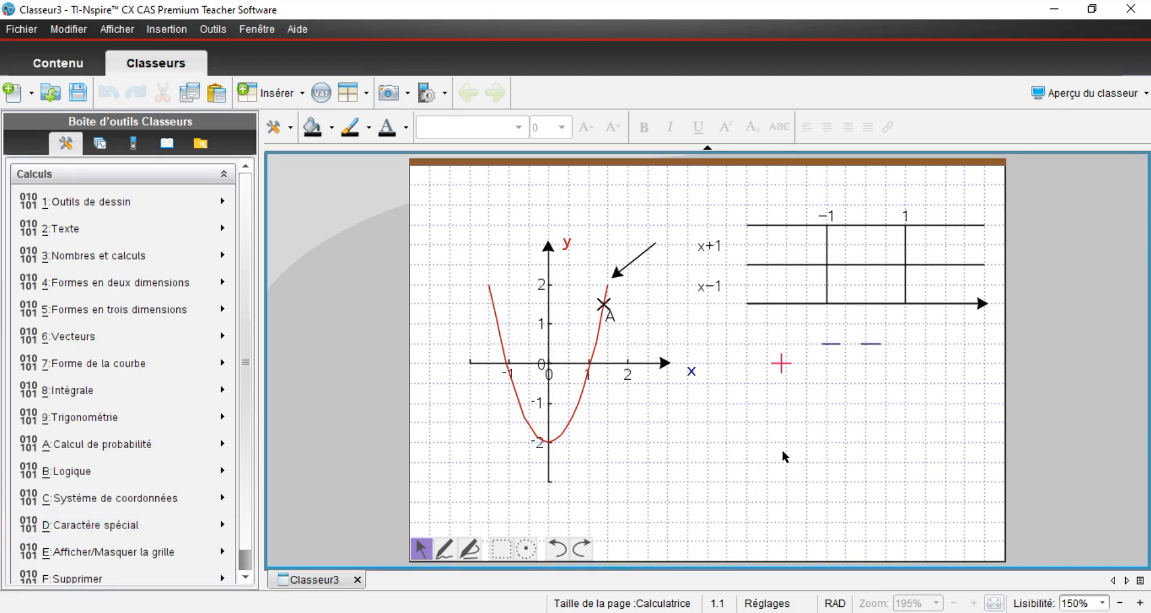
pyautogui.click(782, 454)
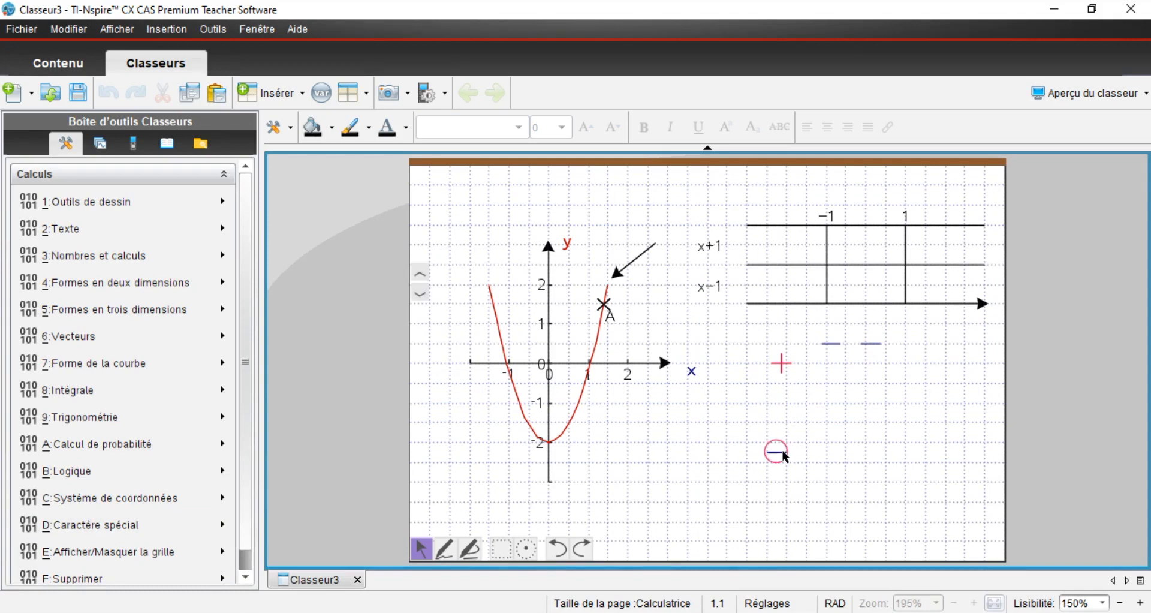
pyautogui.press('Return')
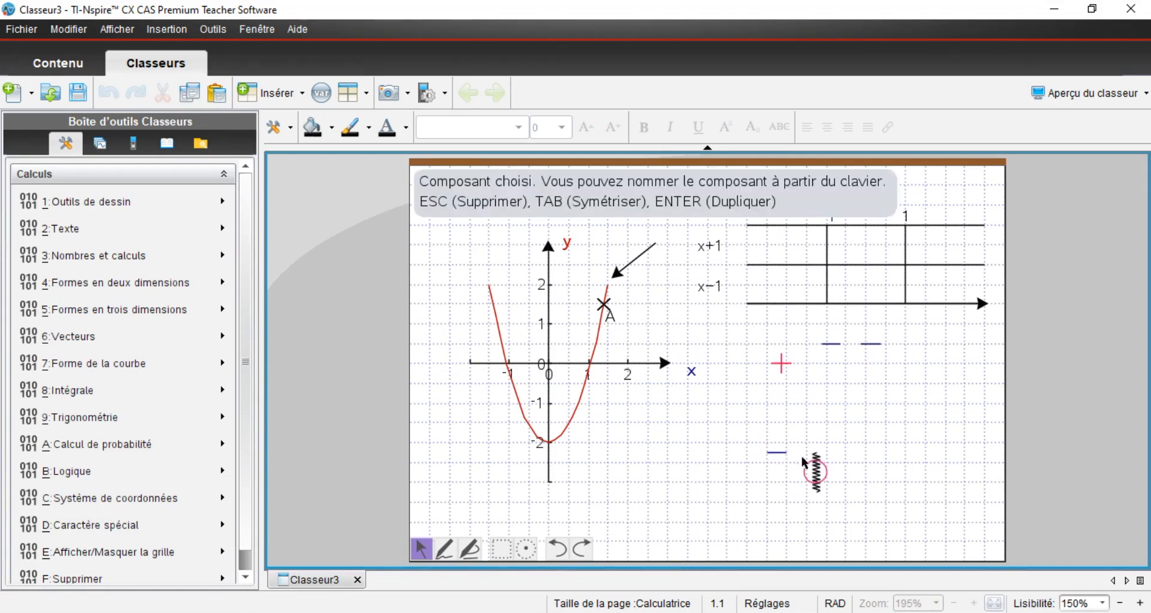
pyautogui.press('Escape')
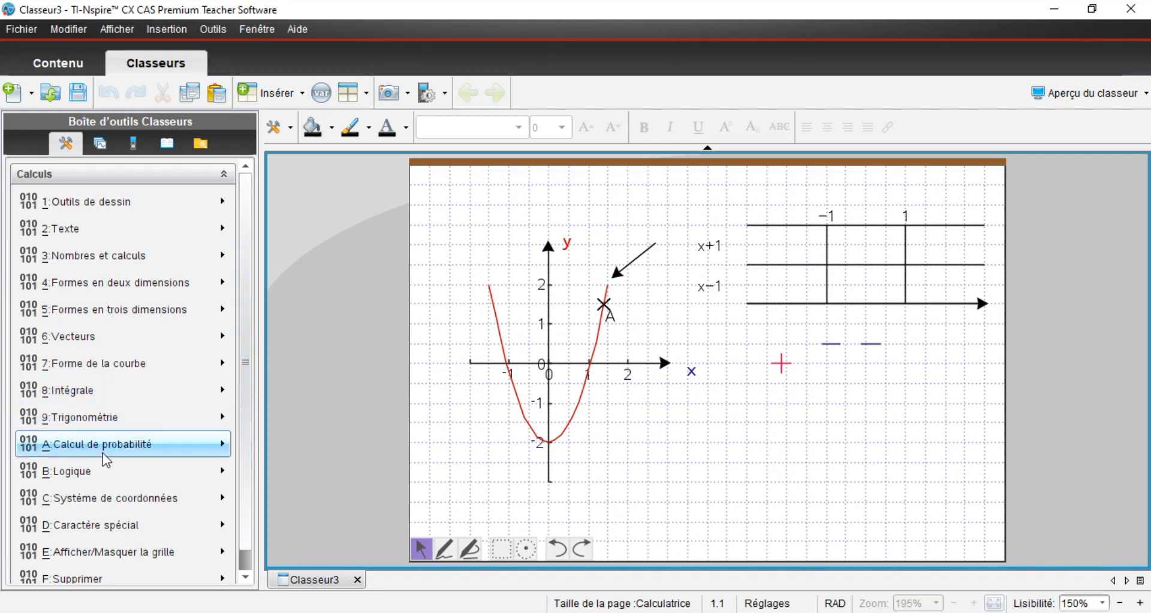
# Step: Create the text −∞ using the infinity special character and place it above the start of the sign table's top line
pyautogui.doubleClick(695, 443)
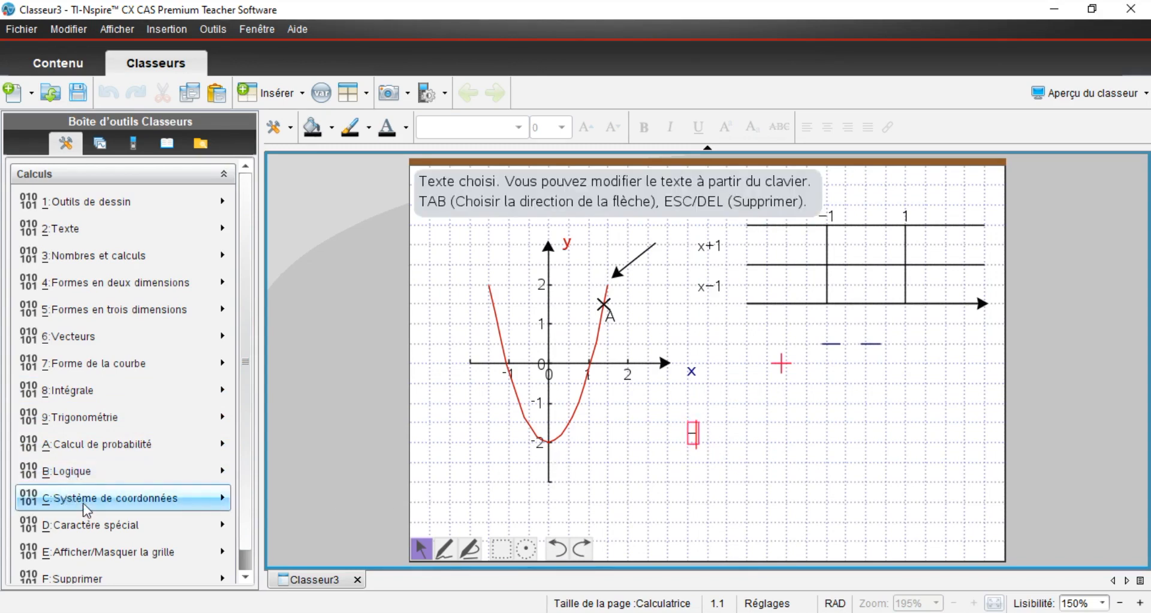
pyautogui.click(113, 523)
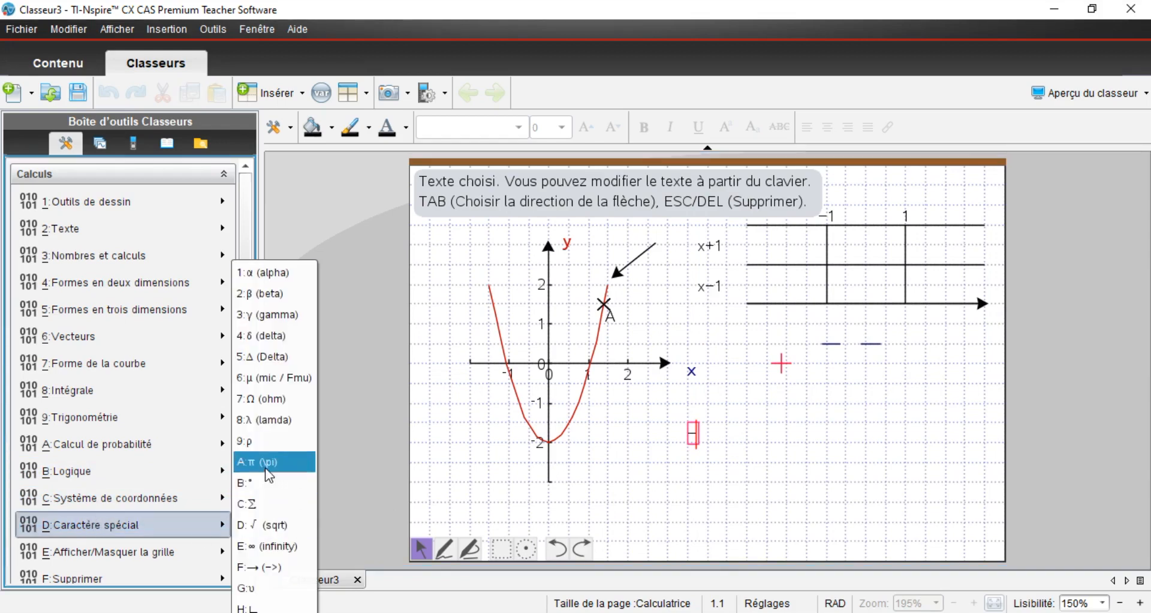
pyautogui.click(262, 547)
pyautogui.click(748, 543)
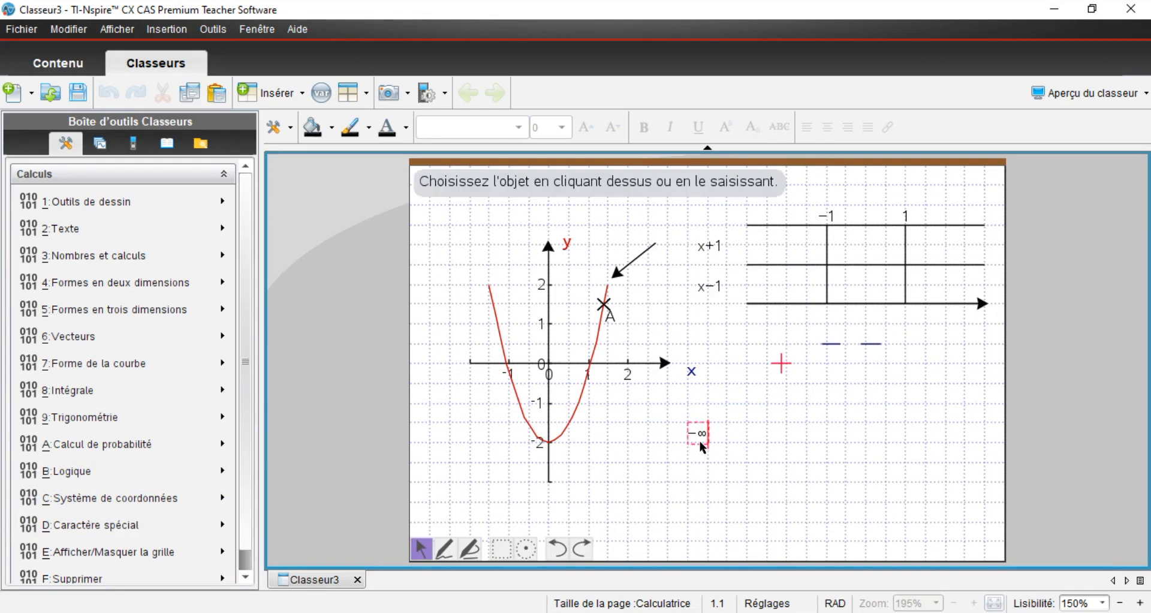
pyautogui.moveTo(704, 444); pyautogui.dragTo(743, 223)
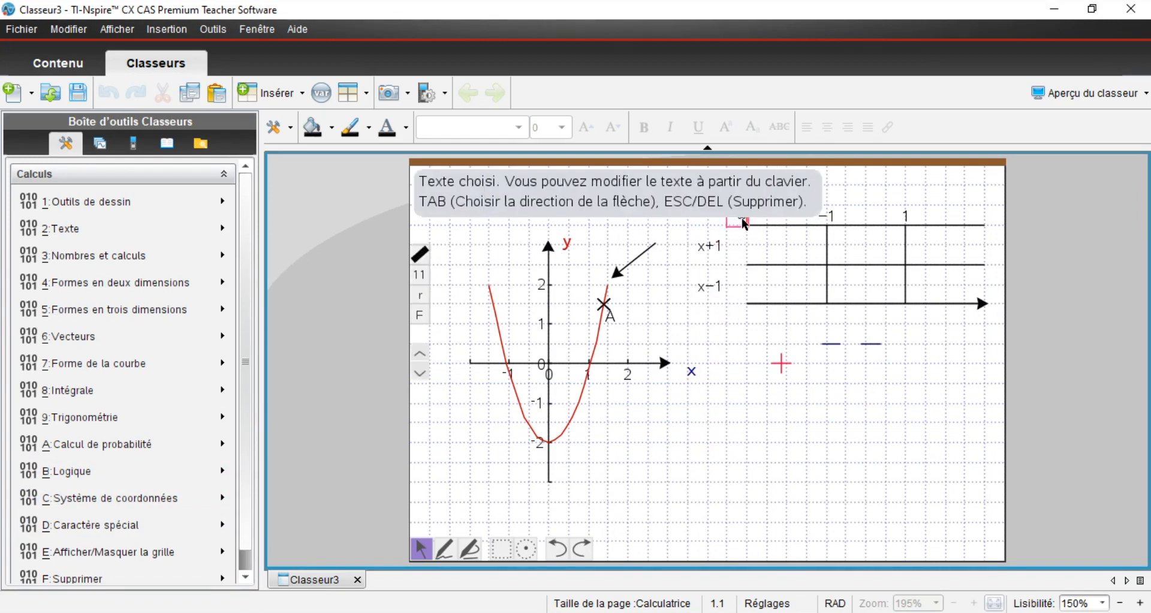
pyautogui.click(778, 347)
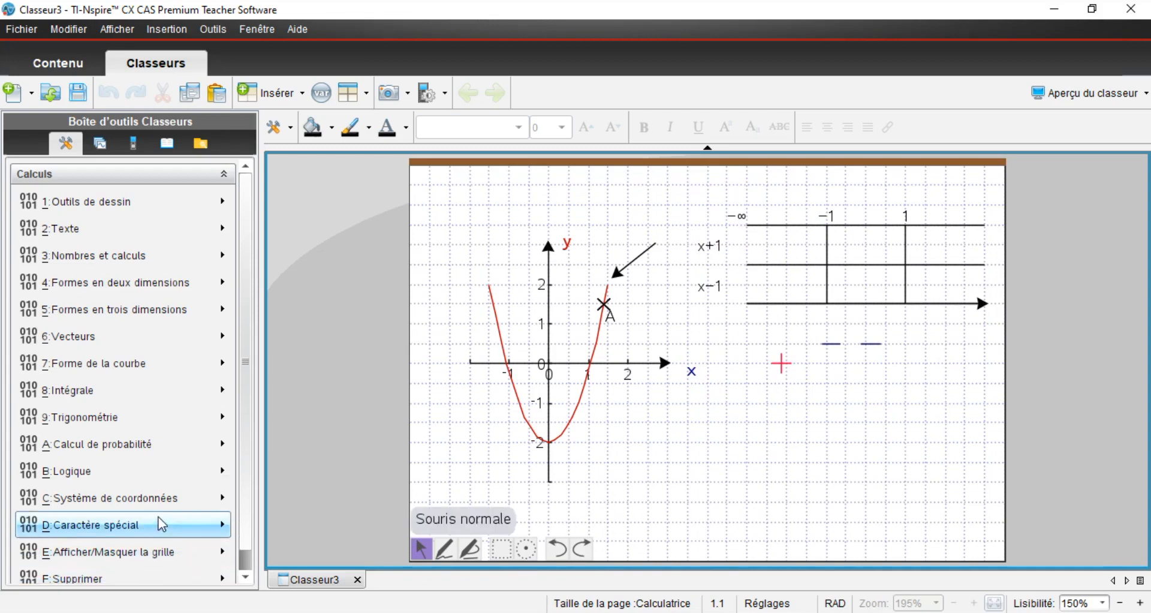
# Step: Insert the infinity special character and place it above the end of the sign table's top line
pyautogui.click(113, 528)
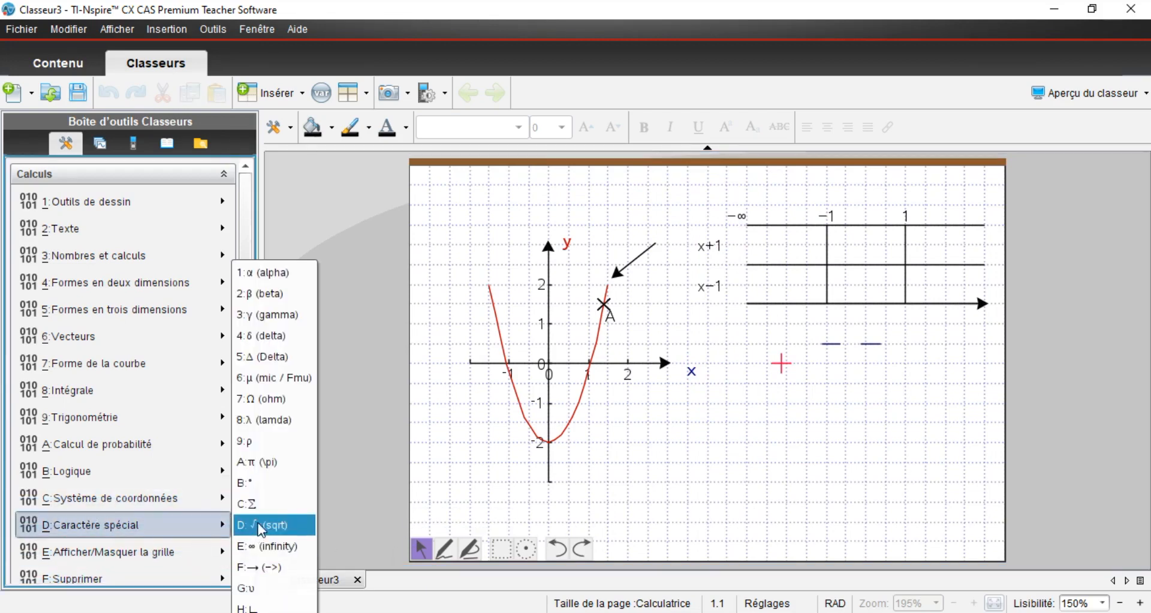
pyautogui.click(264, 547)
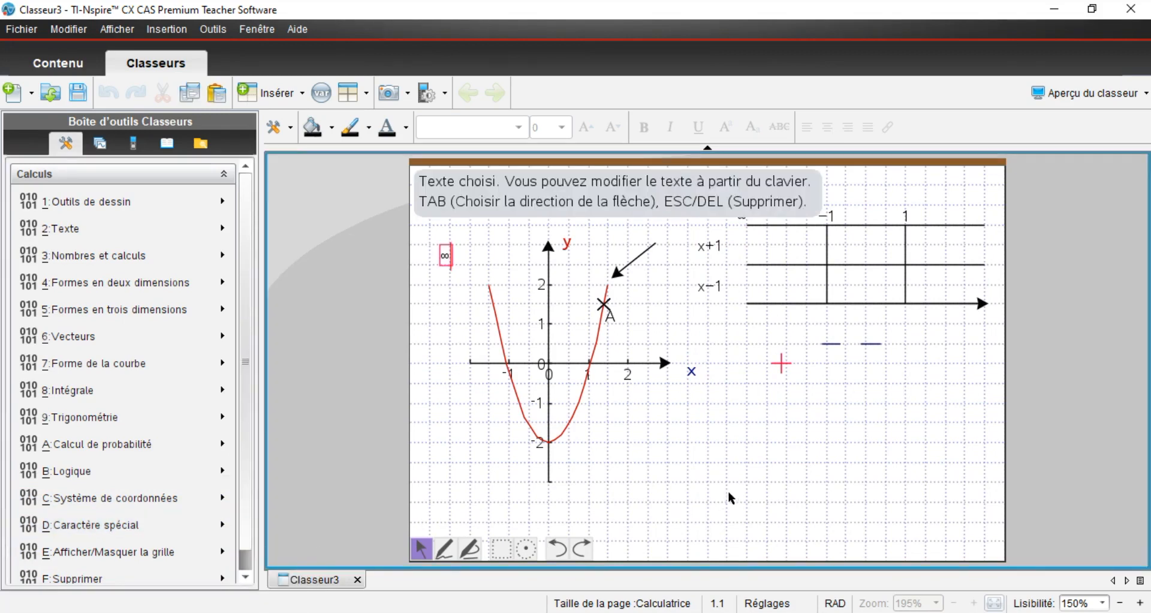
pyautogui.moveTo(447, 256); pyautogui.dragTo(978, 211)
pyautogui.click(813, 505)
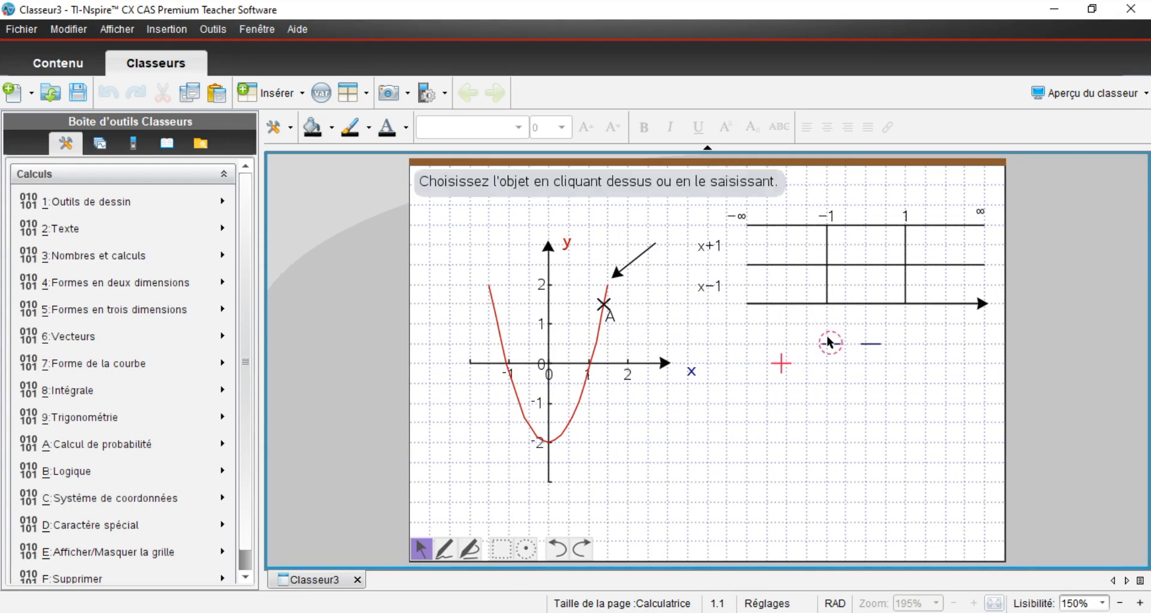
# Step: Fill the x+1 row with a minus sign in the first interval and plus signs in the second and third
pyautogui.moveTo(831, 344); pyautogui.dragTo(789, 252)
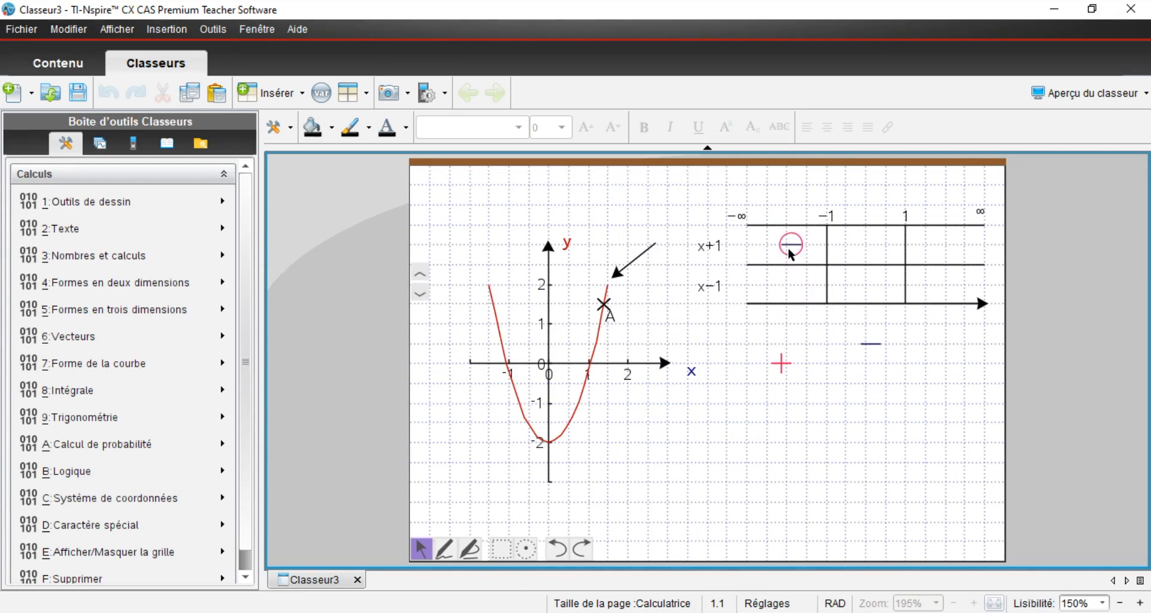
pyautogui.moveTo(786, 367); pyautogui.dragTo(879, 256)
pyautogui.hotkey('ctrl', 'v')
pyautogui.moveTo(911, 287); pyautogui.dragTo(953, 251)
pyautogui.click(913, 384)
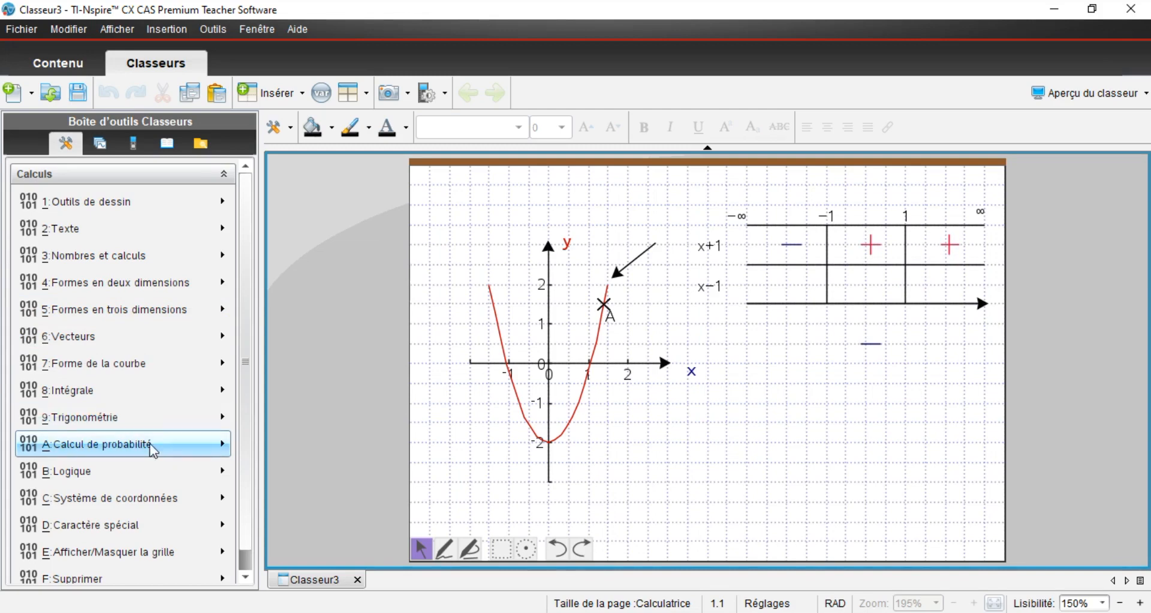
# Step: Insert the Parabole curve-shape sketch with its signs and move it into the empty area below the sign table
pyautogui.click(145, 495)
pyautogui.moveTo(145, 495)
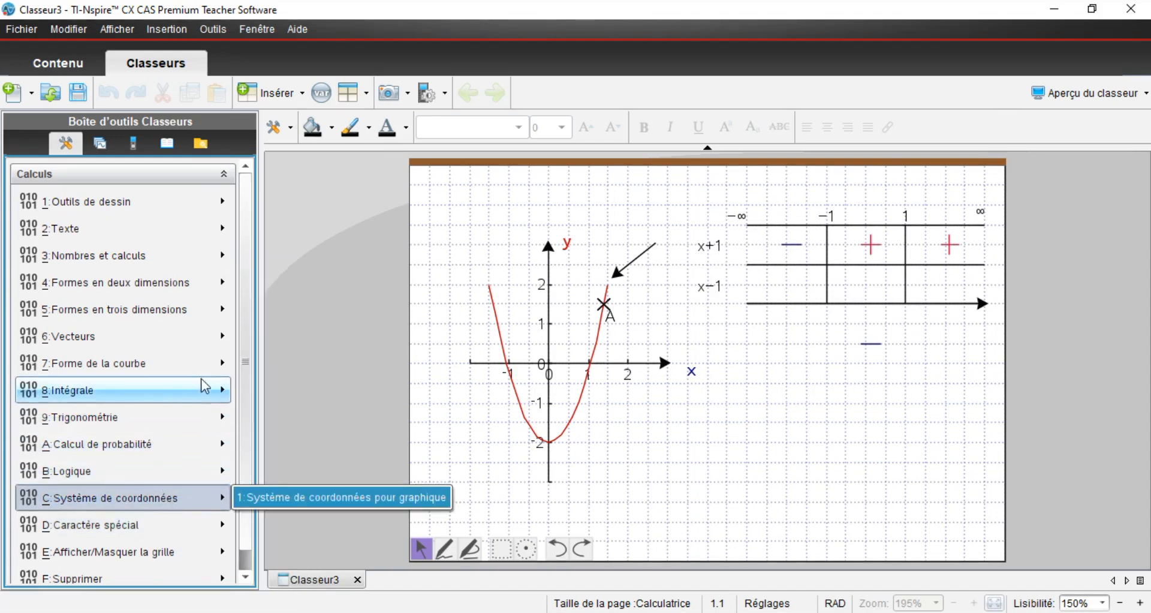
pyautogui.moveTo(219, 369)
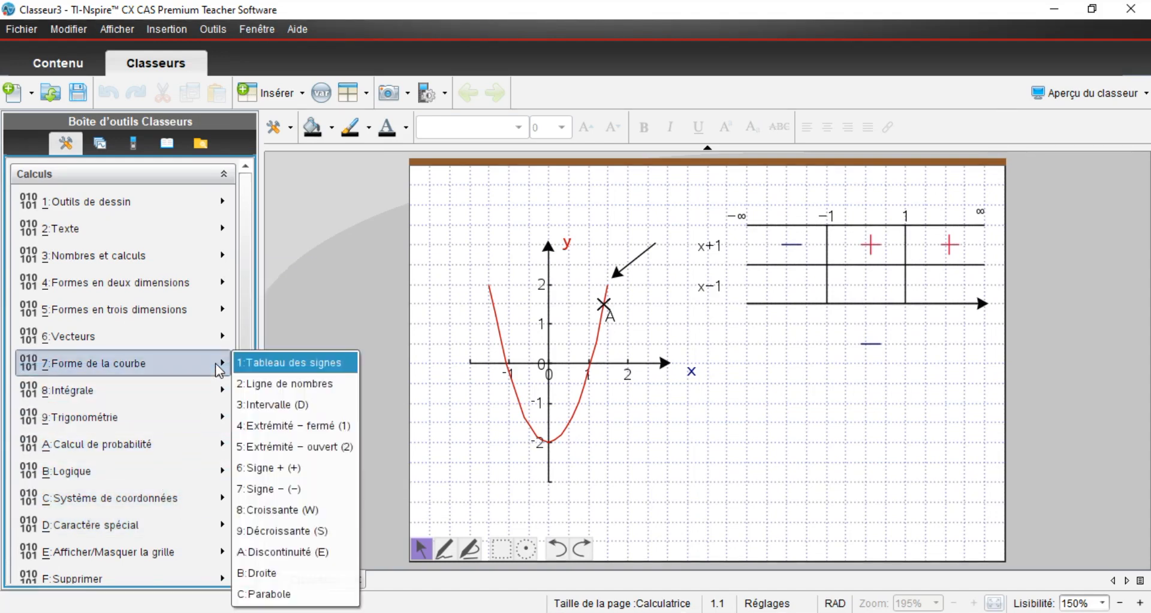
pyautogui.click(295, 594)
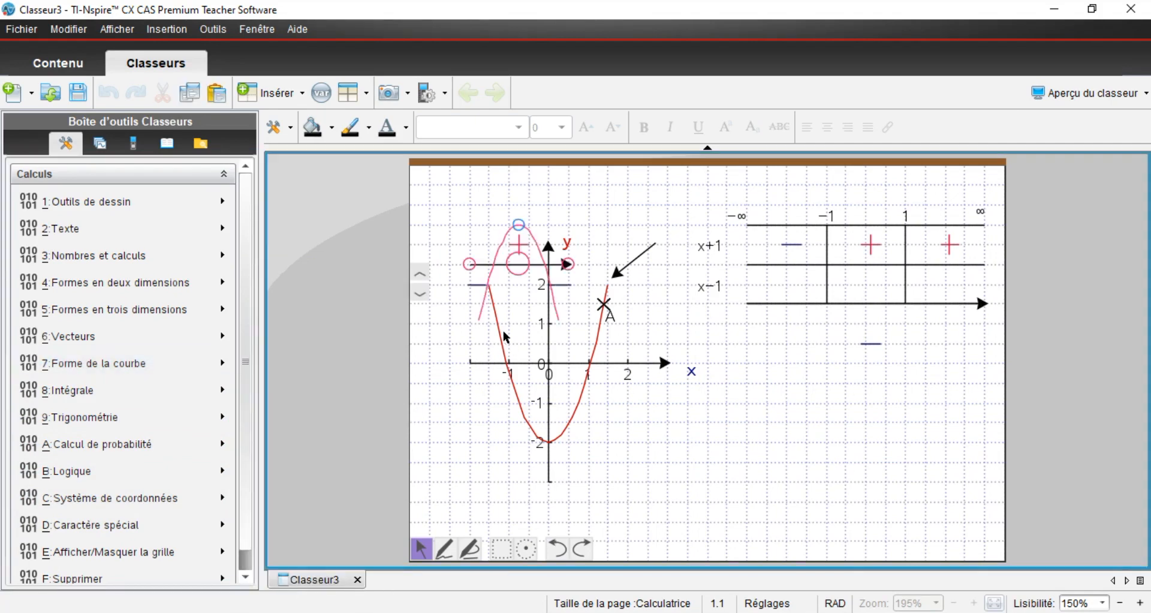
pyautogui.moveTo(523, 264); pyautogui.dragTo(873, 426)
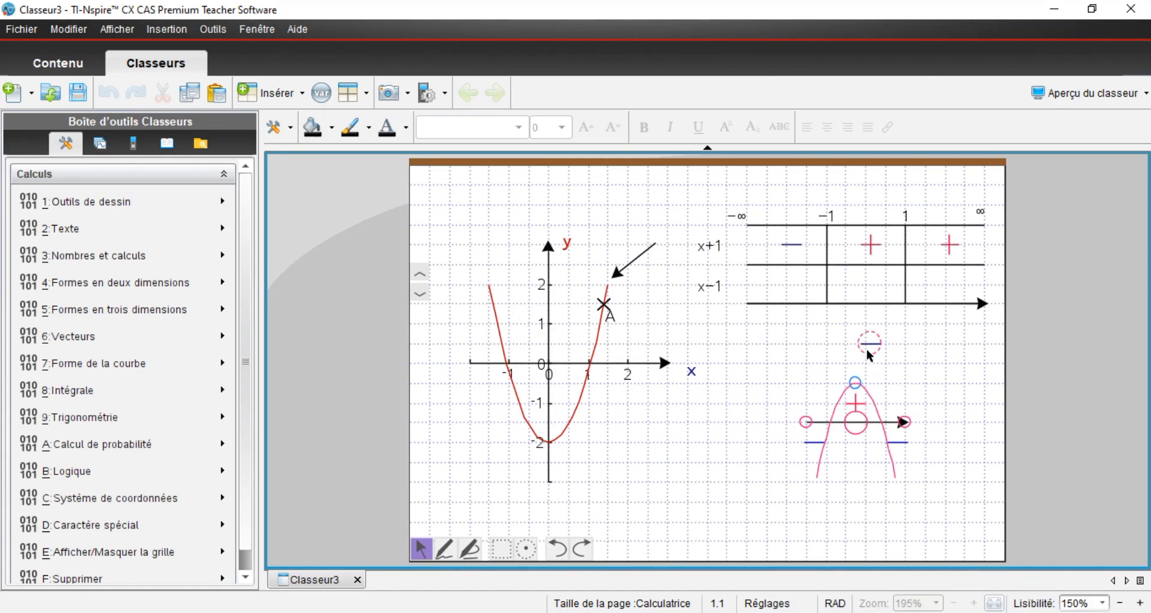
pyautogui.click(851, 223)
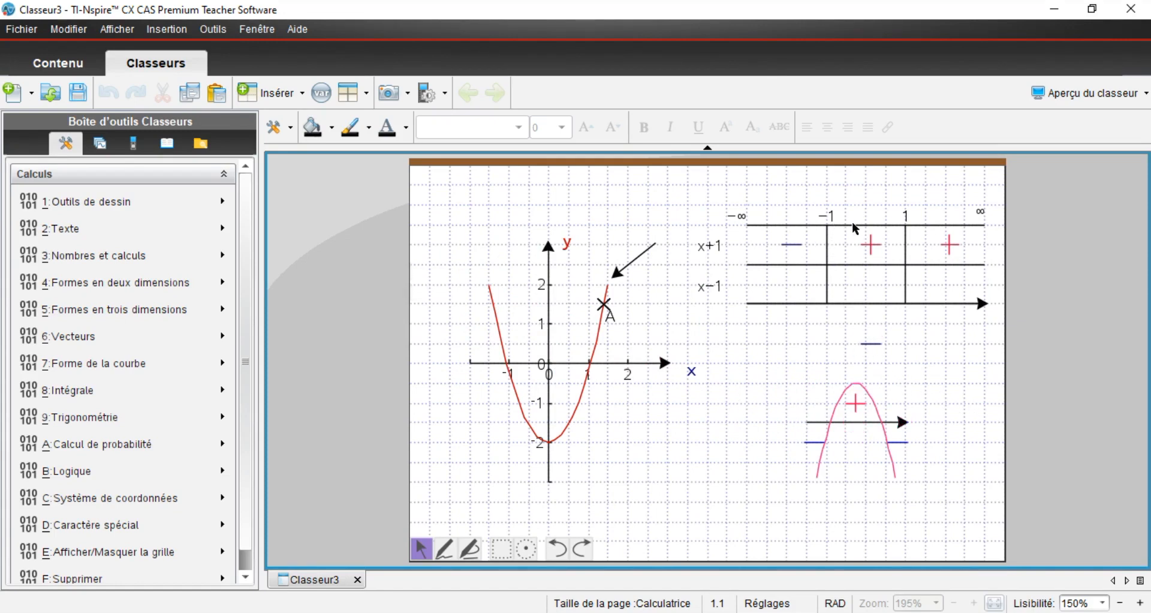
# Step: Move the spare minus sign clear of the sign table and increase the table's number of rows to 3
pyautogui.moveTo(870, 348); pyautogui.dragTo(949, 372)
pyautogui.click(981, 223)
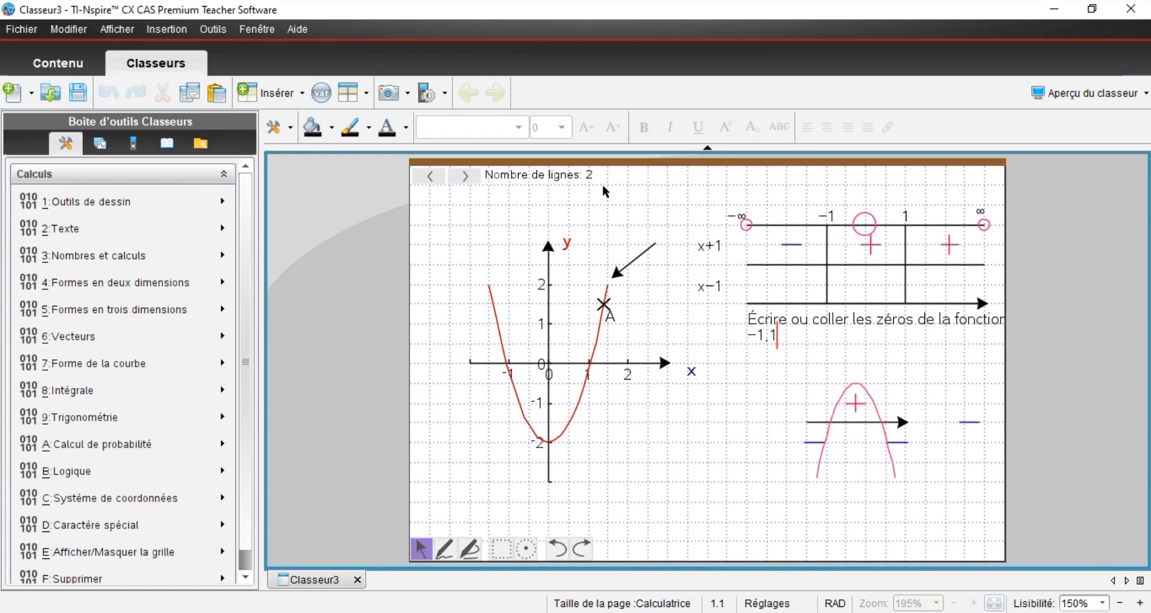
pyautogui.click(470, 174)
pyautogui.press('Return')
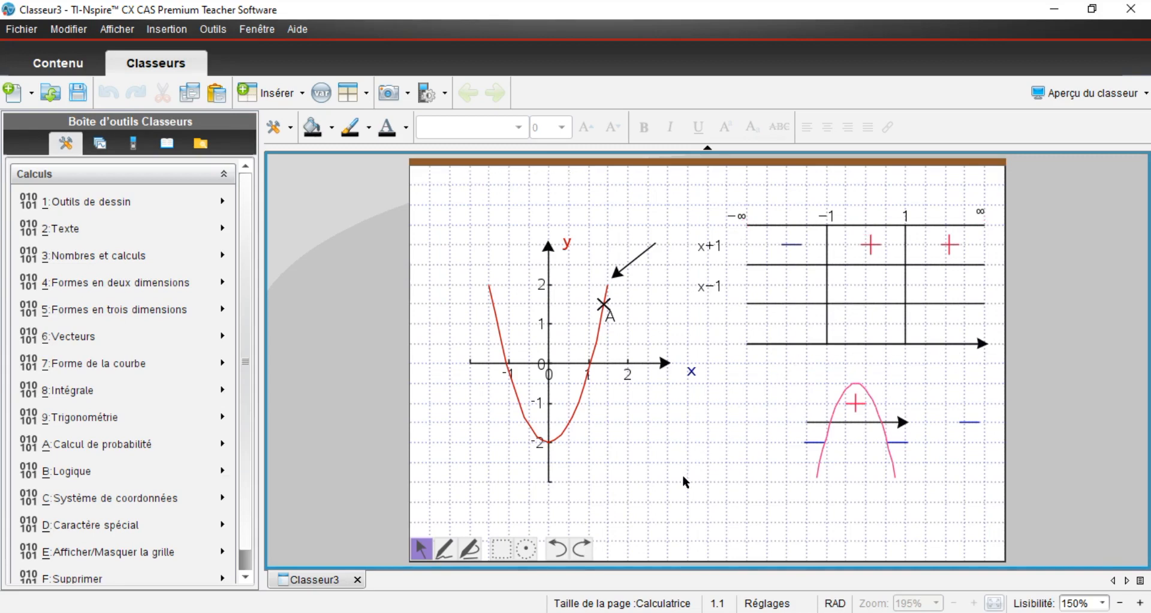
# Step: Create the text (x−1)·(x+1) in the empty area below the x axis
pyautogui.click(670, 466)
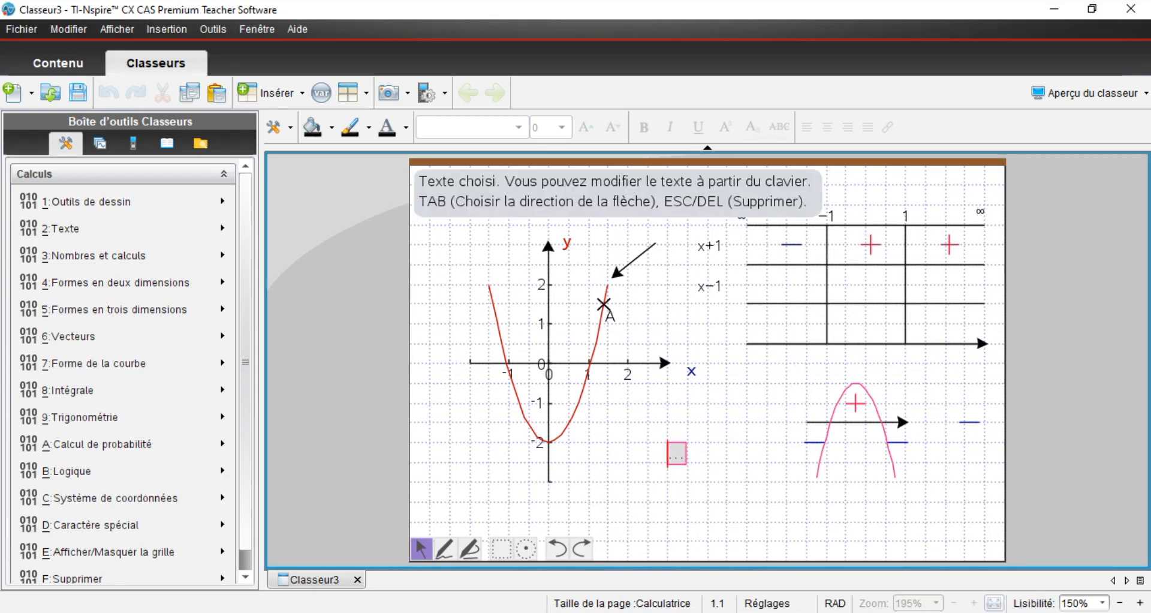
pyautogui.write('(')
pyautogui.write('x')
pyautogui.write('-')
pyautogui.write('1)')
pyautogui.write('*')
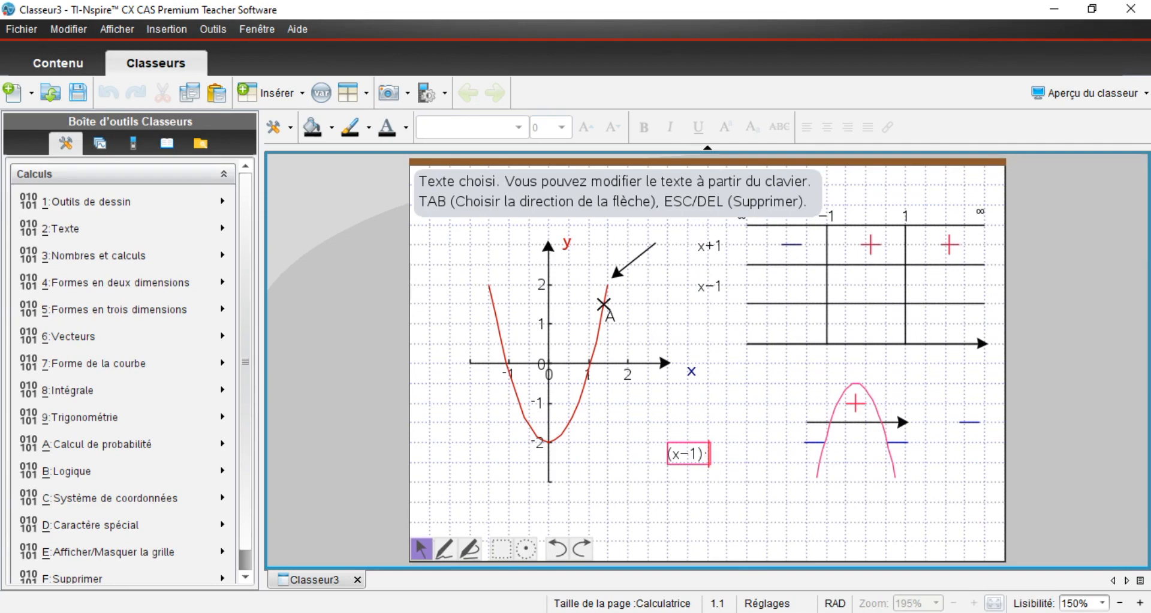
pyautogui.write('(x+1)')
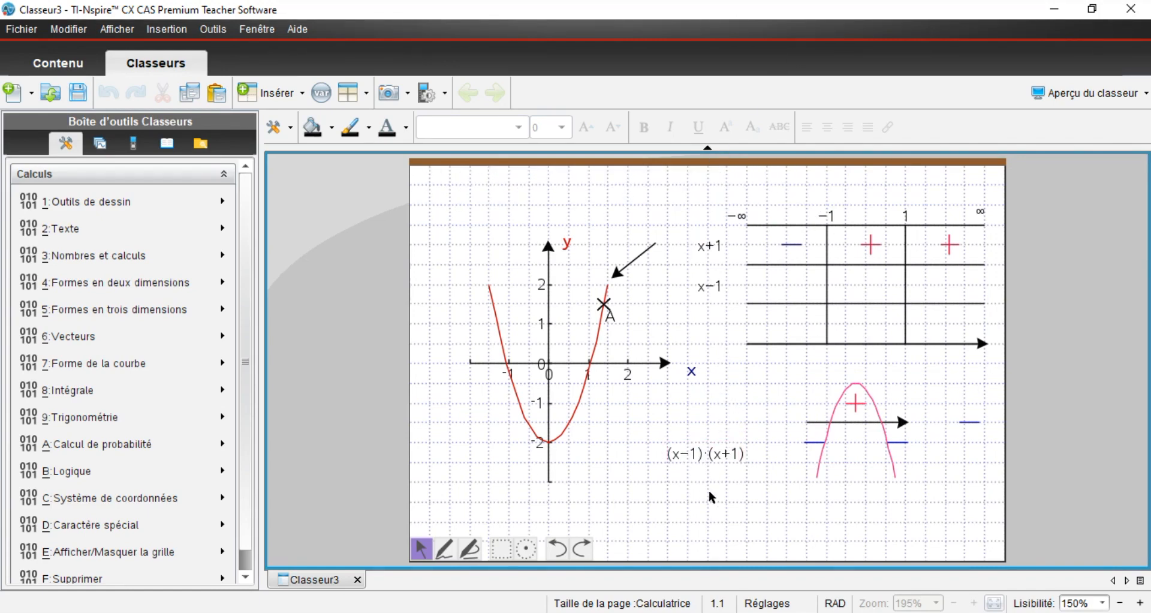
# Step: Move the (x−1)·(x+1) text under x−1 and align it as the label of the sign table's third row
pyautogui.moveTo(710, 455); pyautogui.dragTo(720, 326)
pyautogui.press('Left')
pyautogui.press('Down')
pyautogui.press('Down')
pyautogui.press('Up')
pyautogui.click(739, 393)
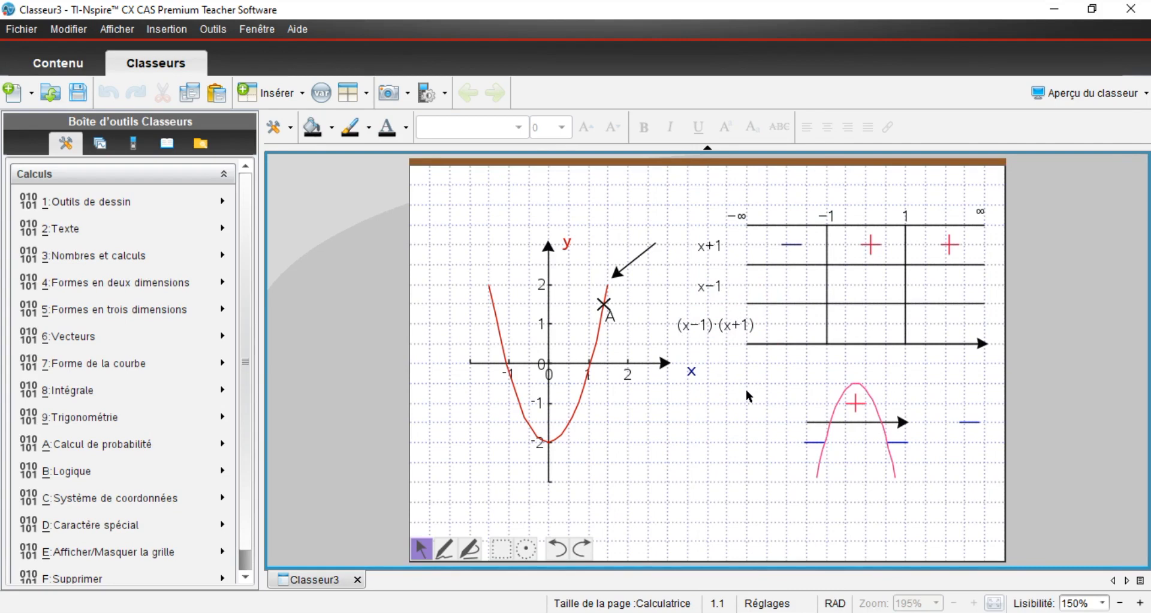
# Step: Add the caption "Représentation graphique" and centre it beneath the coordinate system
pyautogui.doubleClick(628, 494)
pyautogui.write('Re')
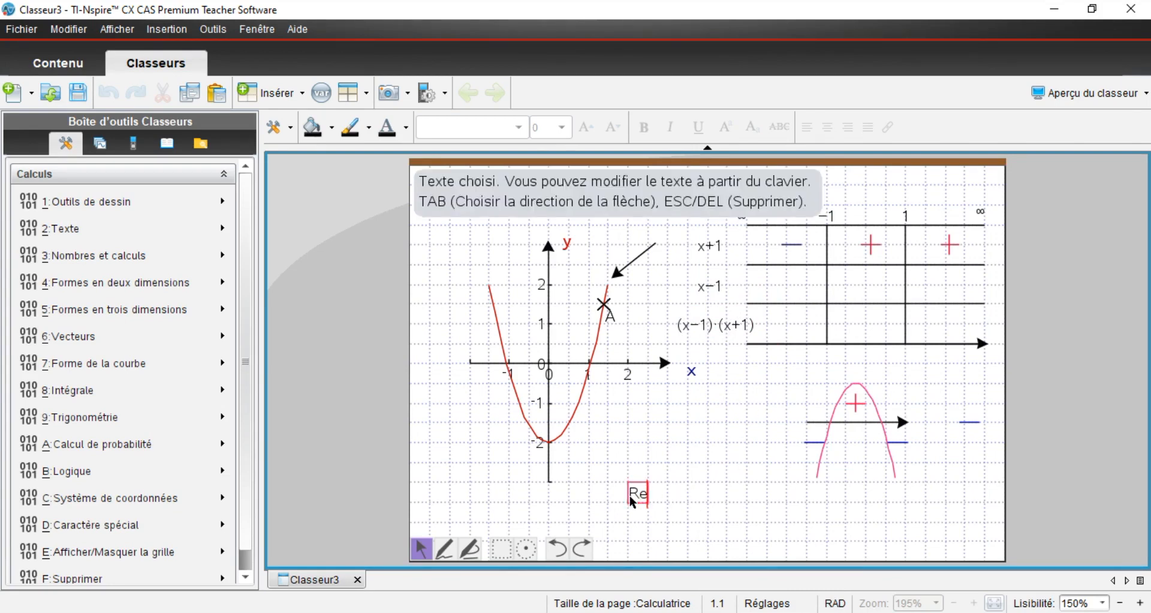
pyautogui.write('présent')
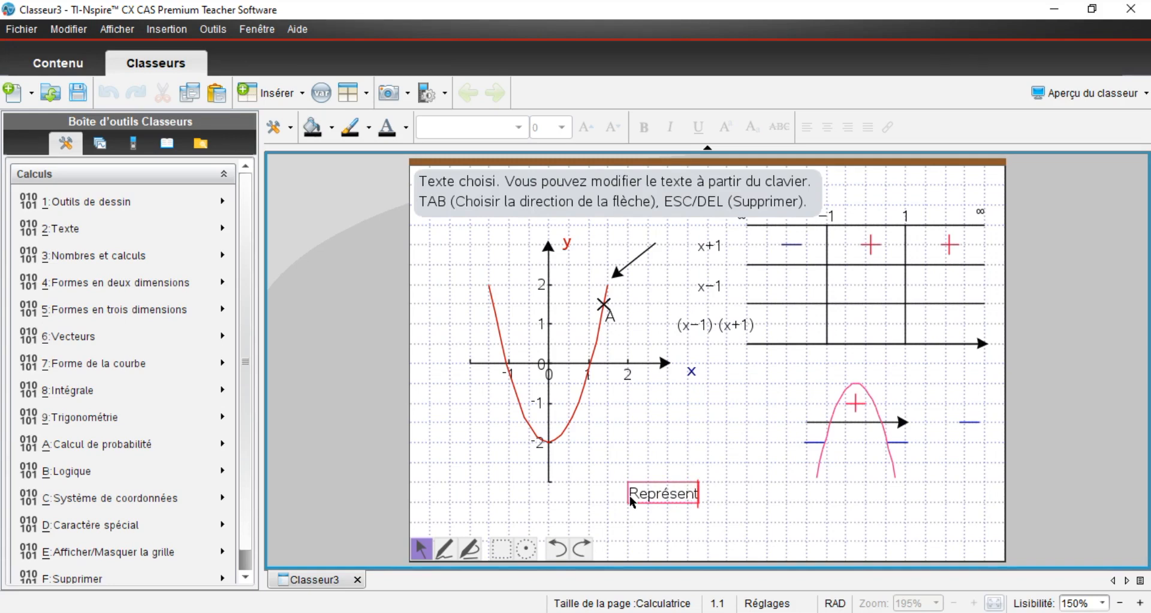
pyautogui.write('ation graphique')
pyautogui.moveTo(696, 505); pyautogui.dragTo(536, 510)
pyautogui.click(727, 497)
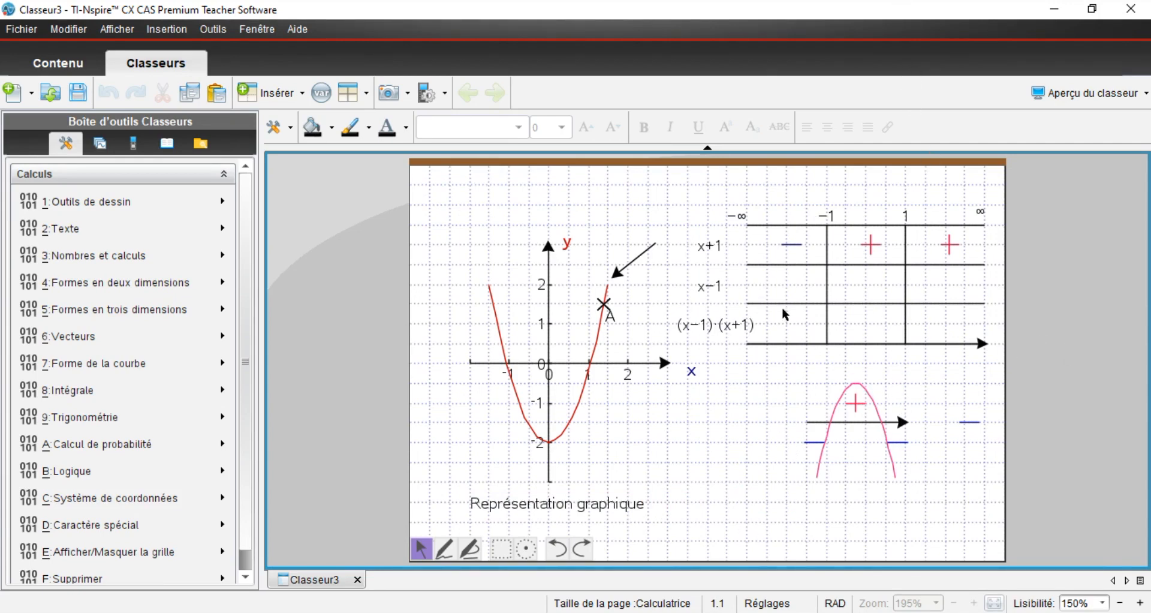
# Step: Move the spare minus sign into the first interval of the x−1 row
pyautogui.click(725, 289)
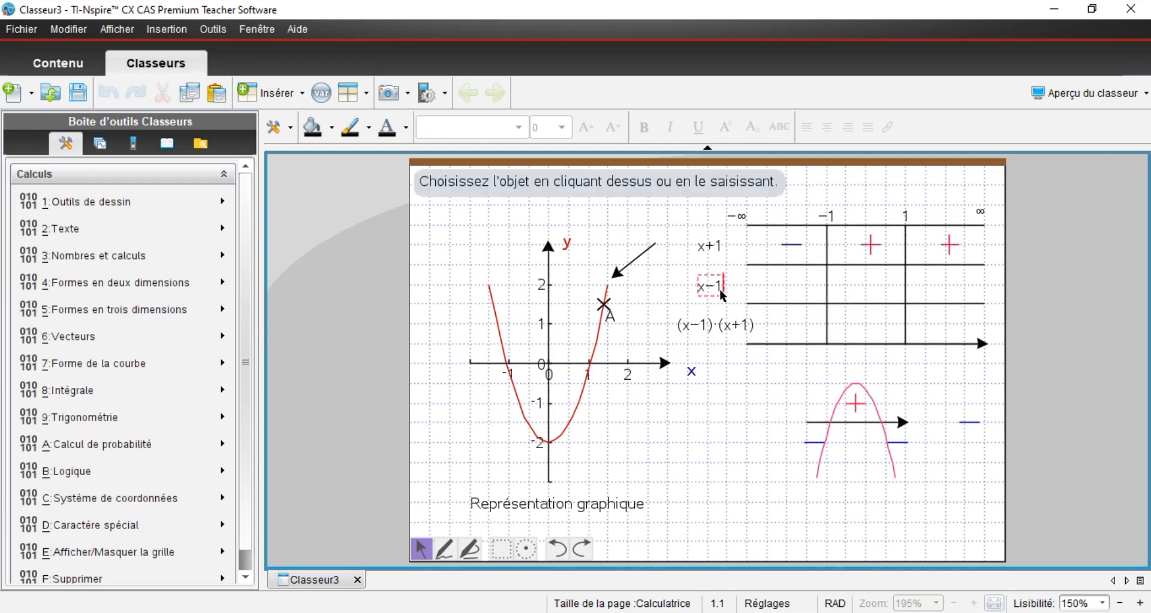
pyautogui.moveTo(973, 425); pyautogui.dragTo(794, 306)
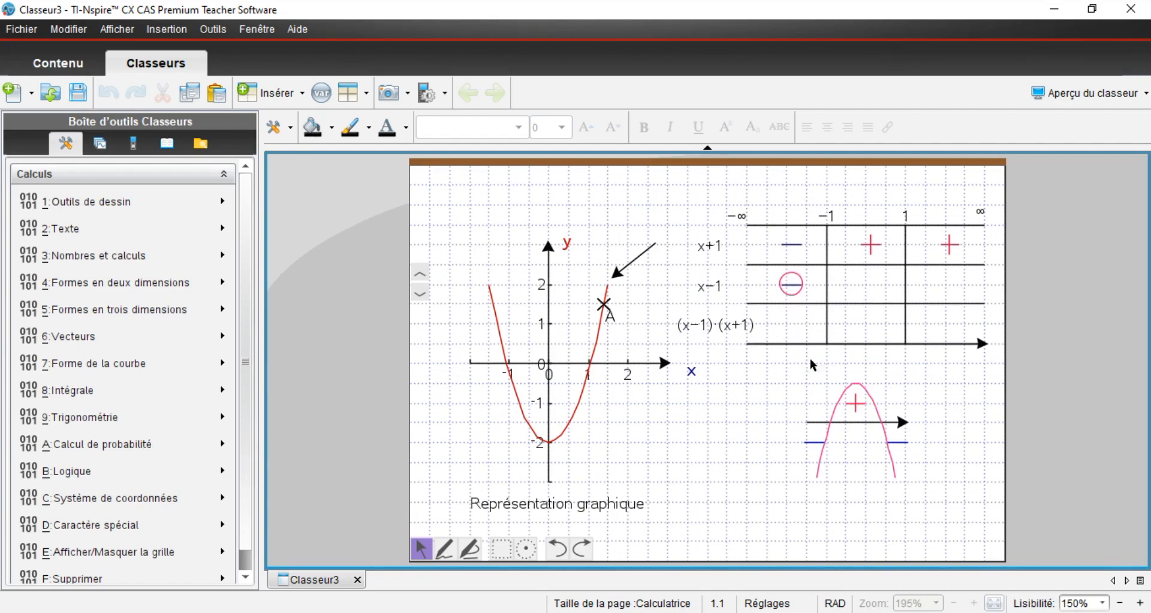